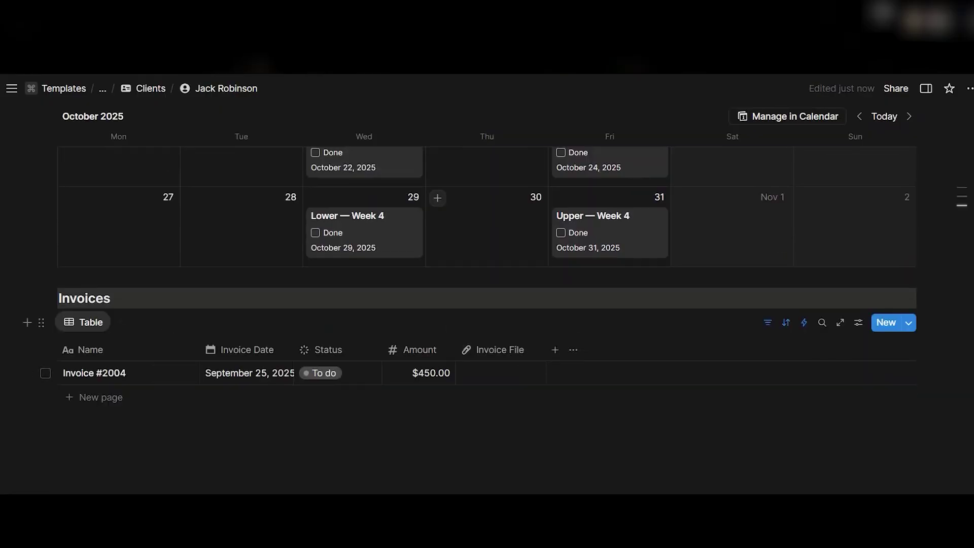
Review the client page's sections, then preview and close the Strength Focus (6 weeks) program
{"action": "scroll", "coordinate": [487, 284], "scroll_direction": "up", "scroll_amount": 12}
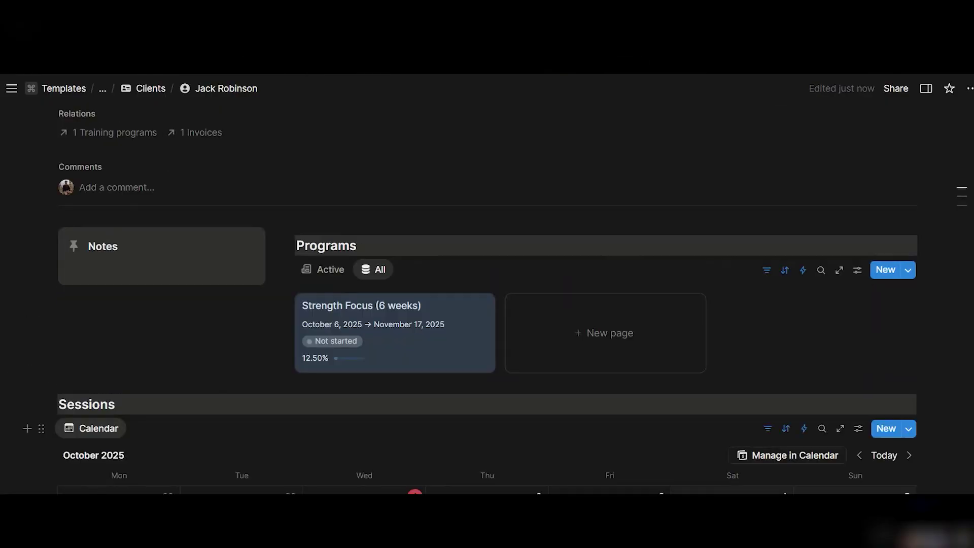
{"action": "scroll", "coordinate": [403, 341], "scroll_direction": "down", "scroll_amount": 6}
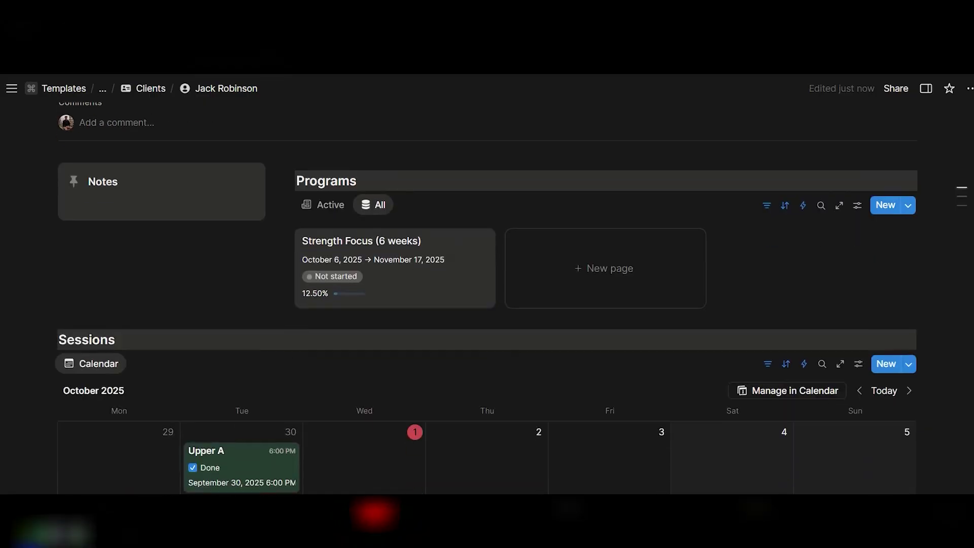
{"action": "scroll", "coordinate": [403, 341], "scroll_direction": "down", "scroll_amount": 5}
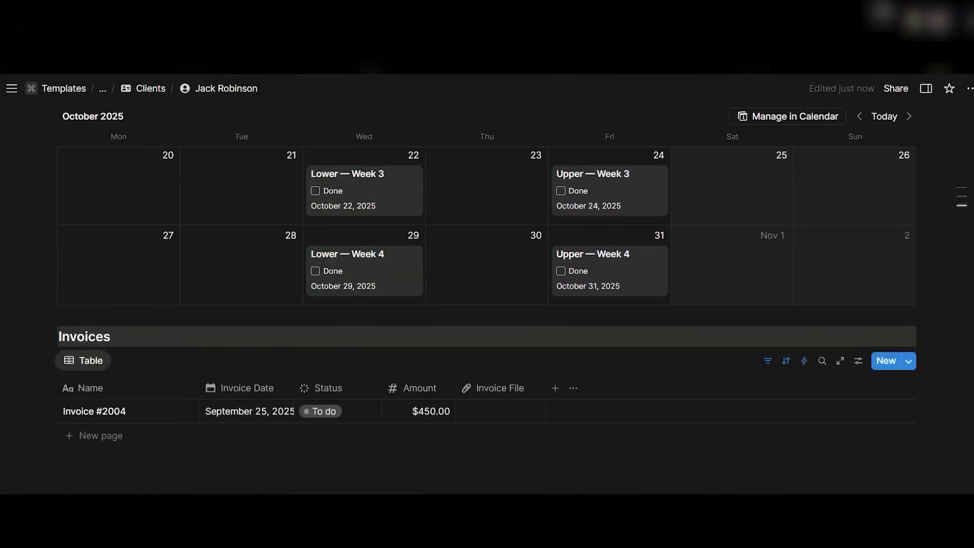
{"action": "scroll", "coordinate": [412, 319], "scroll_direction": "up", "scroll_amount": 11}
{"action": "left_click", "coordinate": [439, 353]}
{"action": "scroll", "coordinate": [440, 355], "scroll_direction": "down", "scroll_amount": 7}
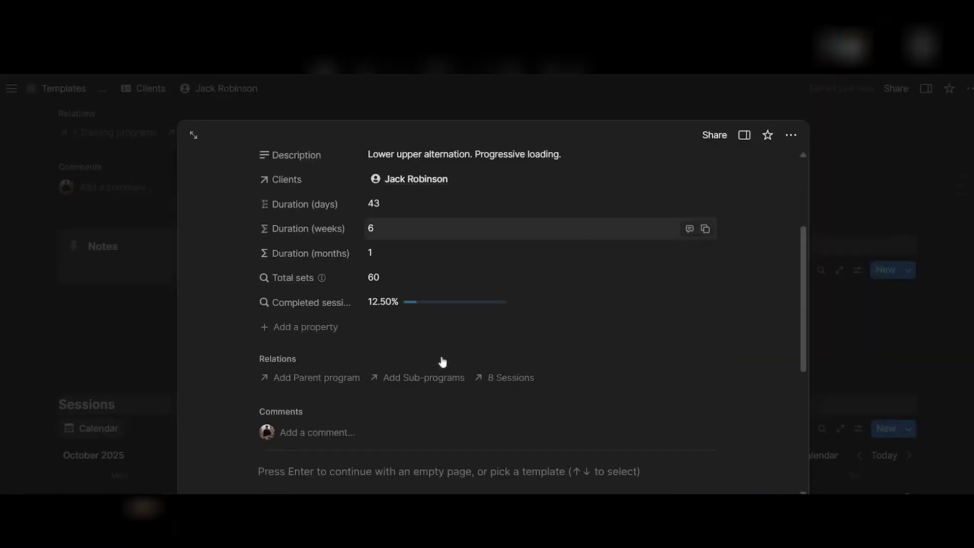
{"action": "left_click", "coordinate": [442, 341]}
{"action": "scroll", "coordinate": [476, 399], "scroll_direction": "up", "scroll_amount": 7}
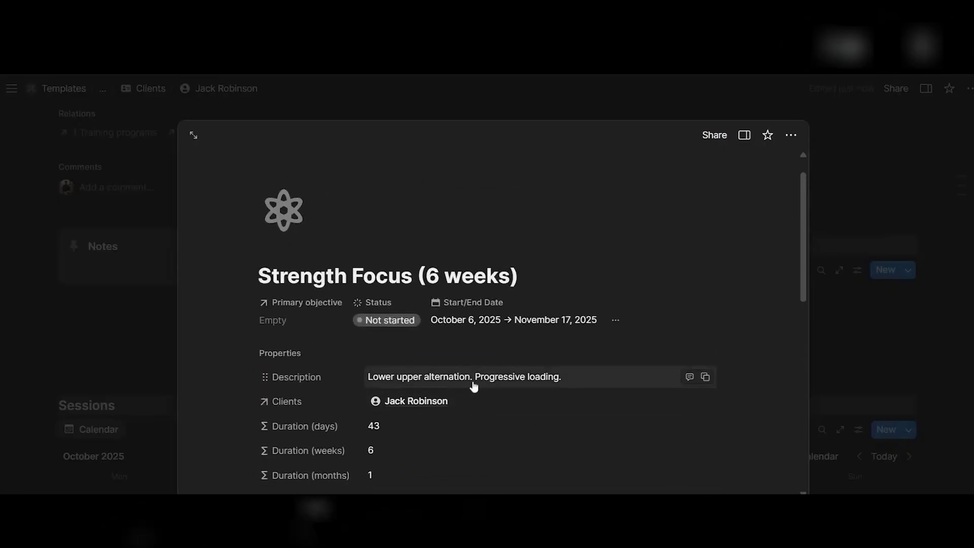
{"action": "scroll", "coordinate": [474, 383], "scroll_direction": "down", "scroll_amount": 5}
{"action": "key", "text": "Escape"}
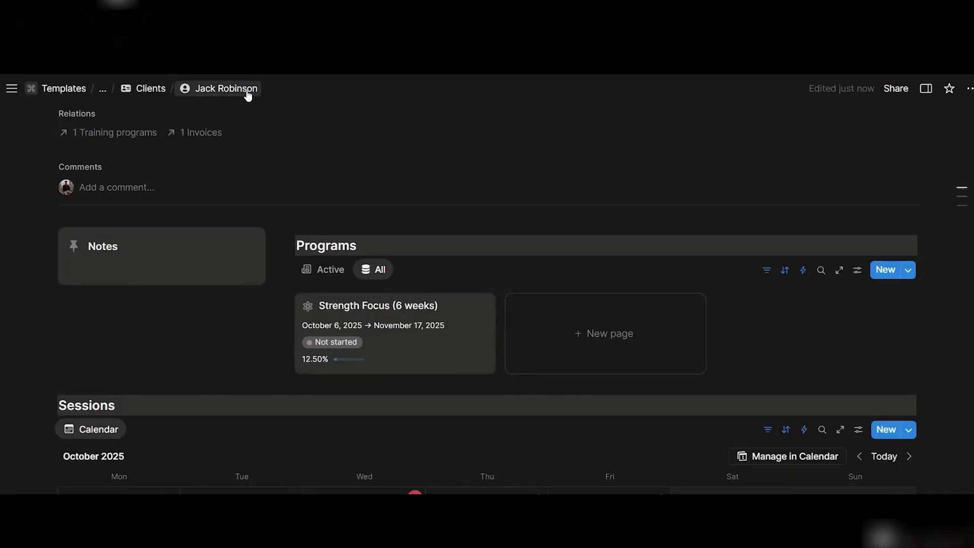
{"action": "scroll", "coordinate": [247, 96], "scroll_direction": "up", "scroll_amount": 2}
Share the client page with the client's e-mail address as a Can edit guest
{"action": "left_click", "coordinate": [895, 88]}
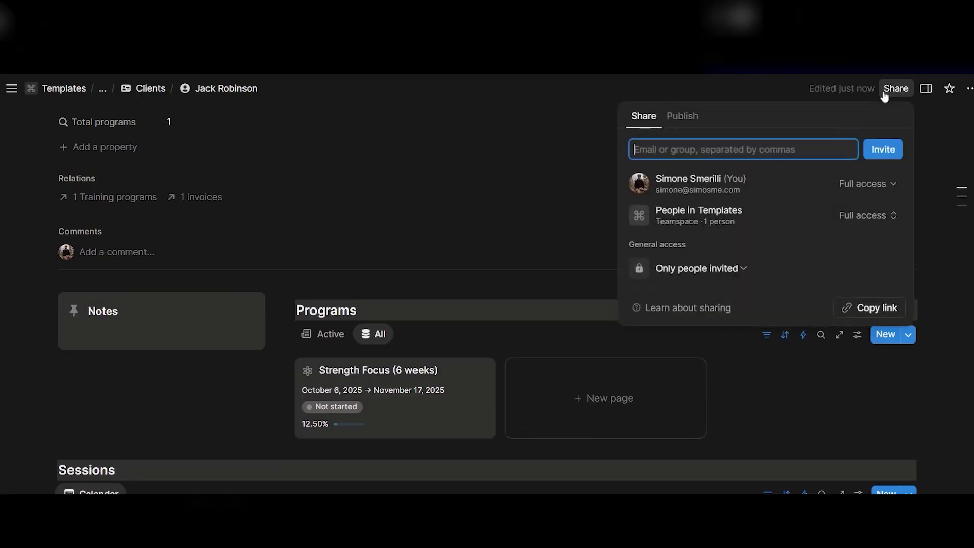
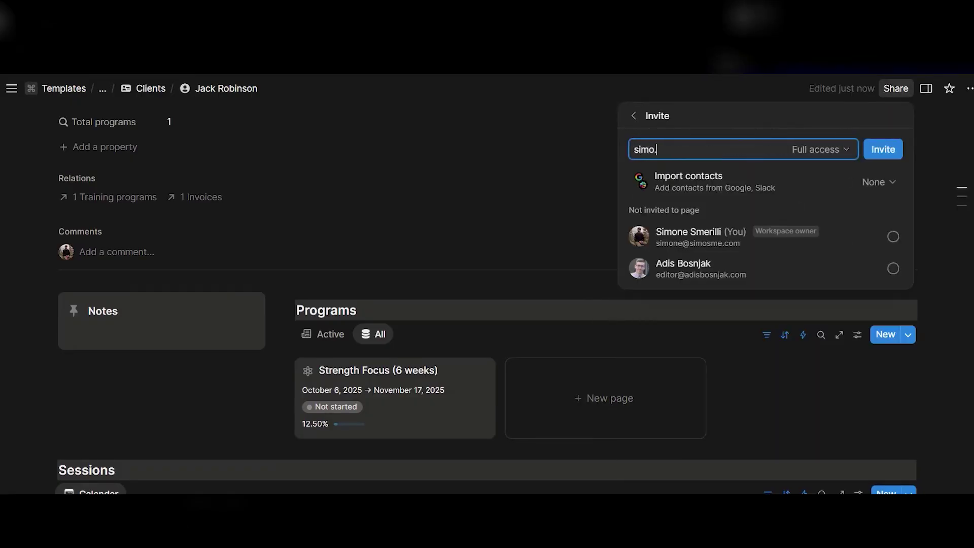
{"action": "left_click", "coordinate": [817, 149]}
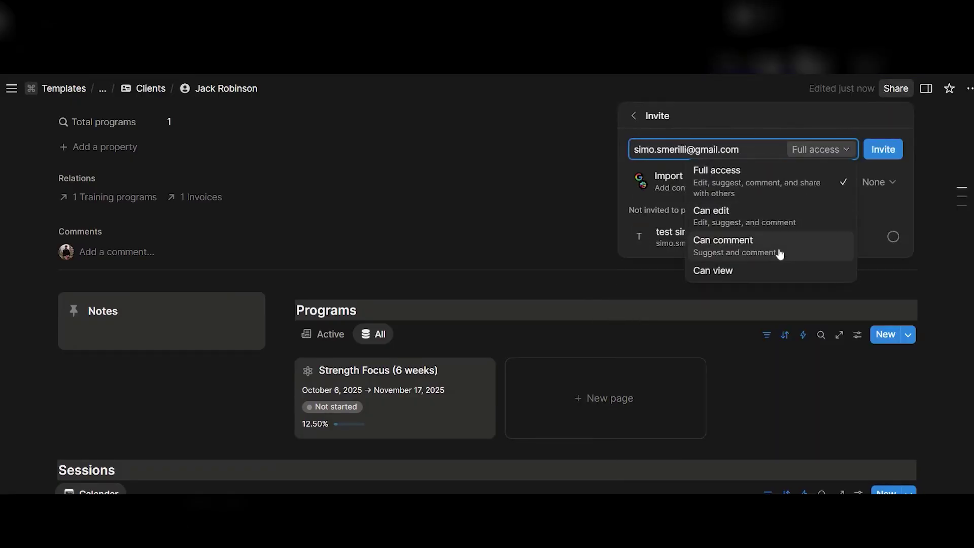
{"action": "key", "text": "Up"}
{"action": "key", "text": "Up"}
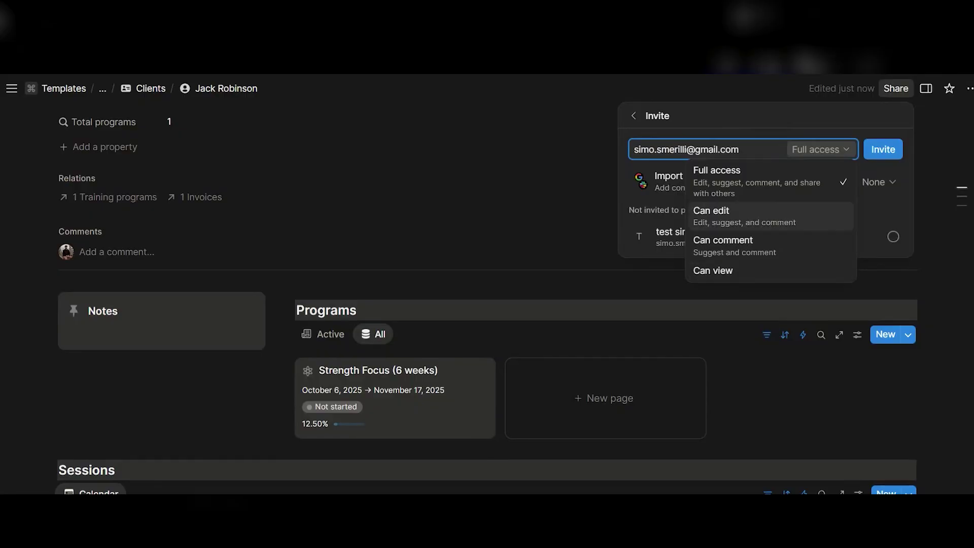
{"action": "key", "text": "Return"}
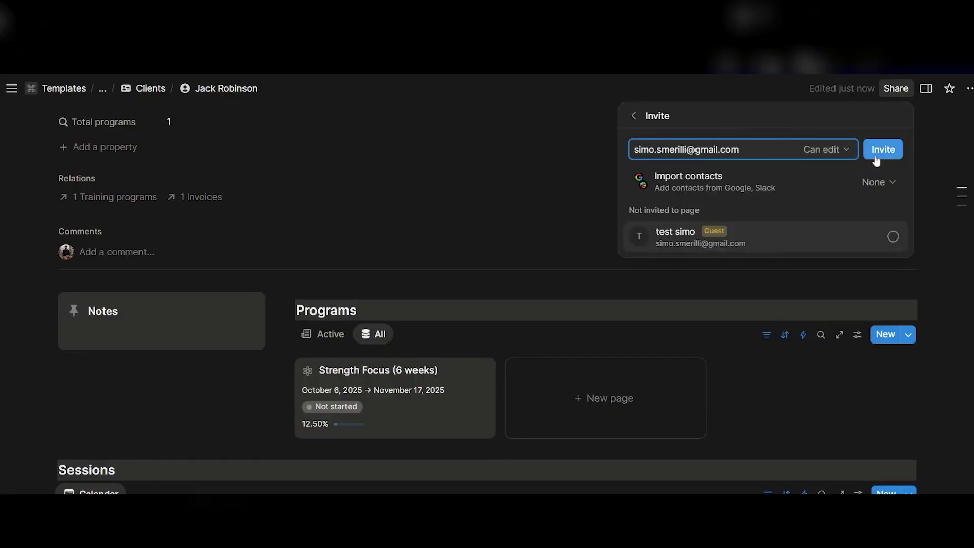
{"action": "key", "text": "Return"}
{"action": "left_click", "coordinate": [697, 298]}
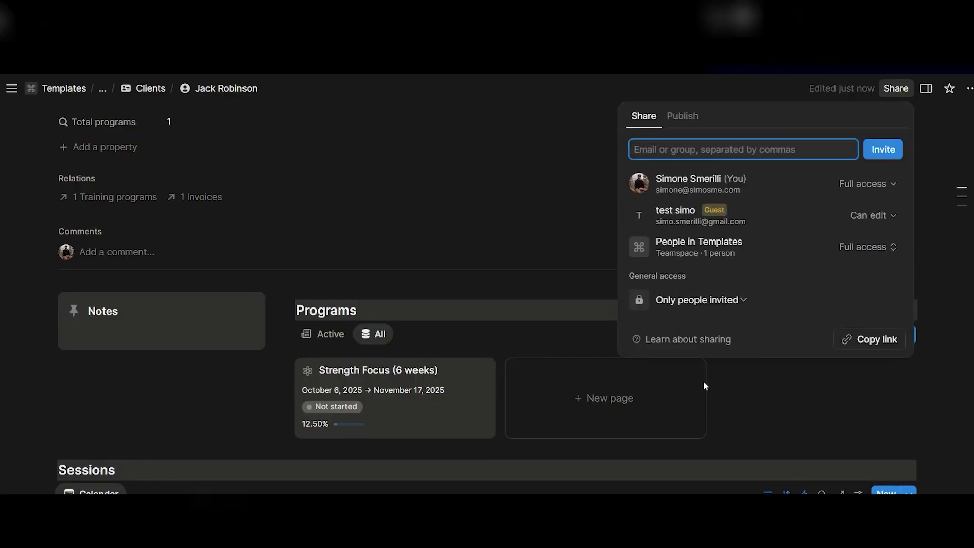
{"action": "left_click", "coordinate": [564, 350]}
Set the client page's User property to the invited guest
{"action": "scroll", "coordinate": [564, 349], "scroll_direction": "down", "scroll_amount": 2}
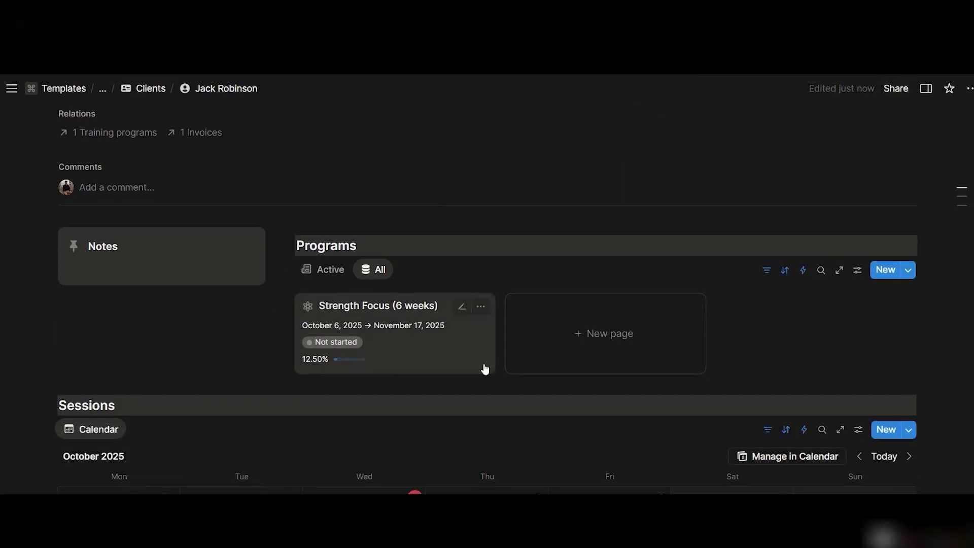
{"action": "scroll", "coordinate": [546, 360], "scroll_direction": "down", "scroll_amount": 2}
{"action": "scroll", "coordinate": [528, 344], "scroll_direction": "up", "scroll_amount": 1}
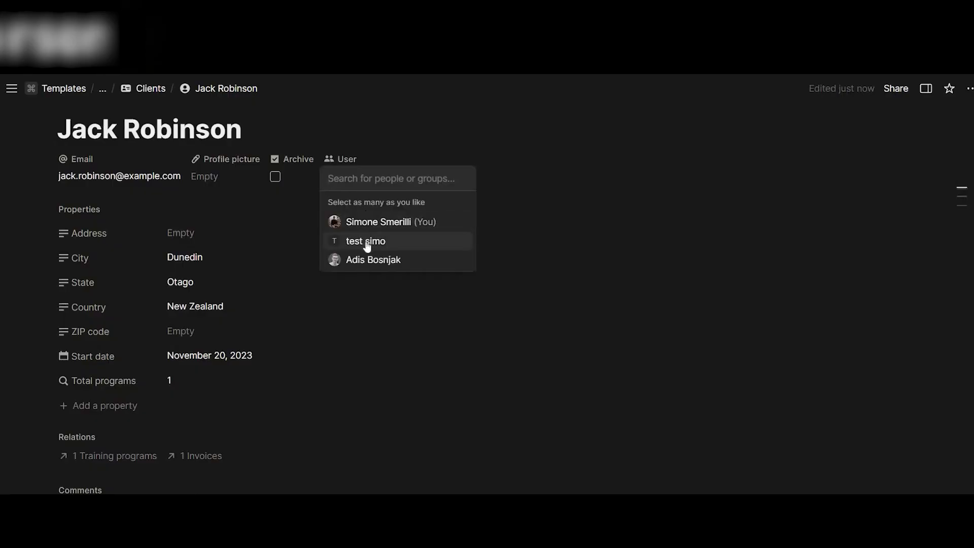
{"action": "left_click", "coordinate": [366, 242]}
{"action": "left_click", "coordinate": [261, 264]}
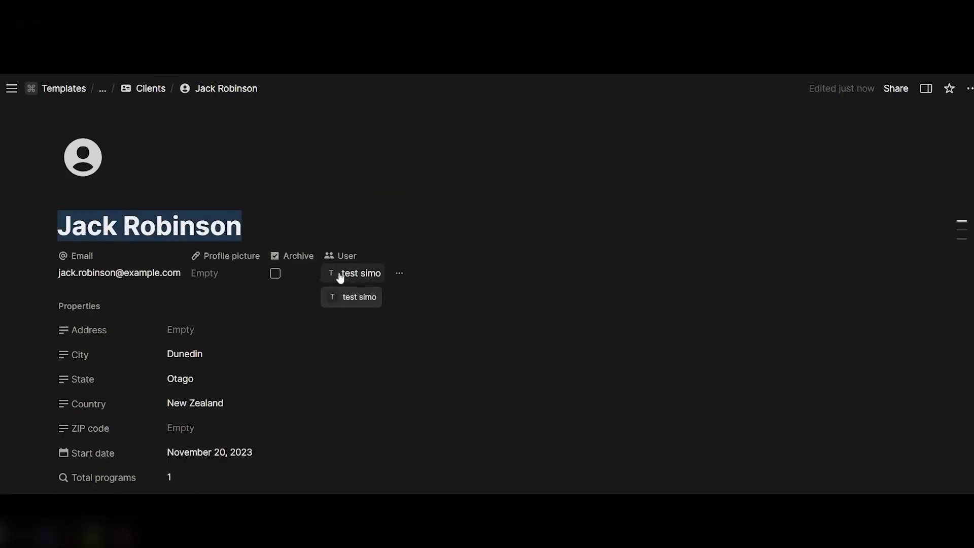
Scroll through the guest's Notion invitation e-mail in Gmail
{"action": "scroll", "coordinate": [485, 276], "scroll_direction": "down", "scroll_amount": 5}
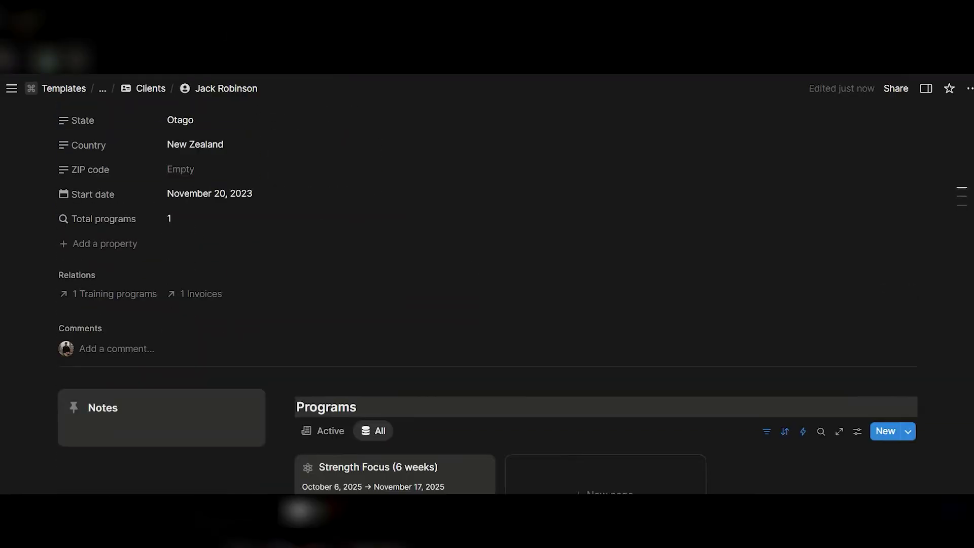
{"action": "scroll", "coordinate": [484, 284], "scroll_direction": "down", "scroll_amount": 3}
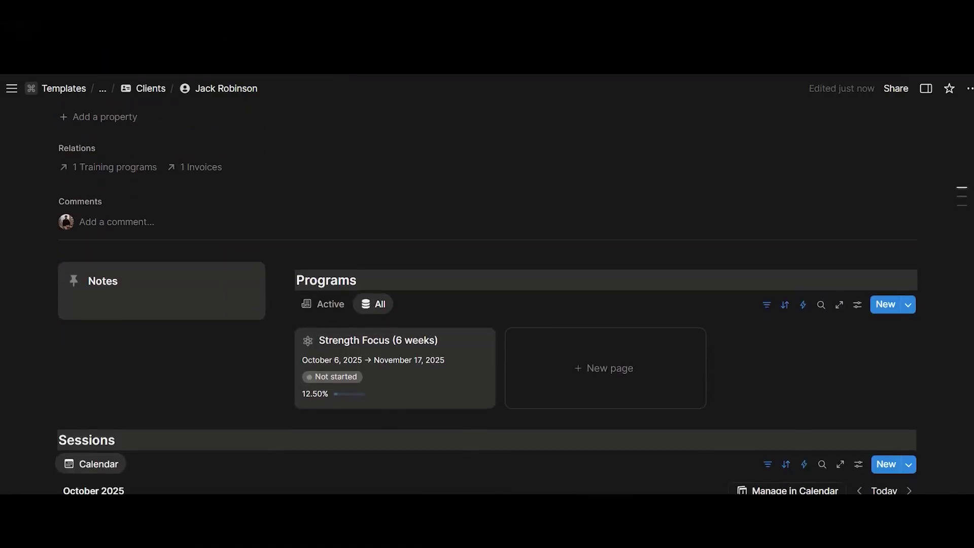
{"action": "scroll", "coordinate": [477, 391], "scroll_direction": "down", "scroll_amount": 4}
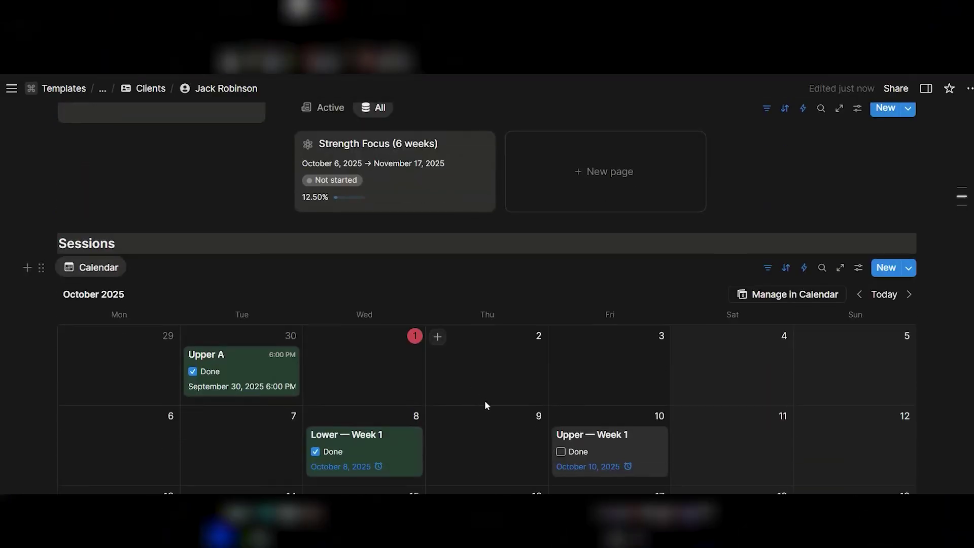
{"action": "scroll", "coordinate": [495, 409], "scroll_direction": "down", "scroll_amount": 3}
{"action": "scroll", "coordinate": [463, 315], "scroll_direction": "up", "scroll_amount": 5}
{"action": "scroll", "coordinate": [463, 329], "scroll_direction": "down", "scroll_amount": 6}
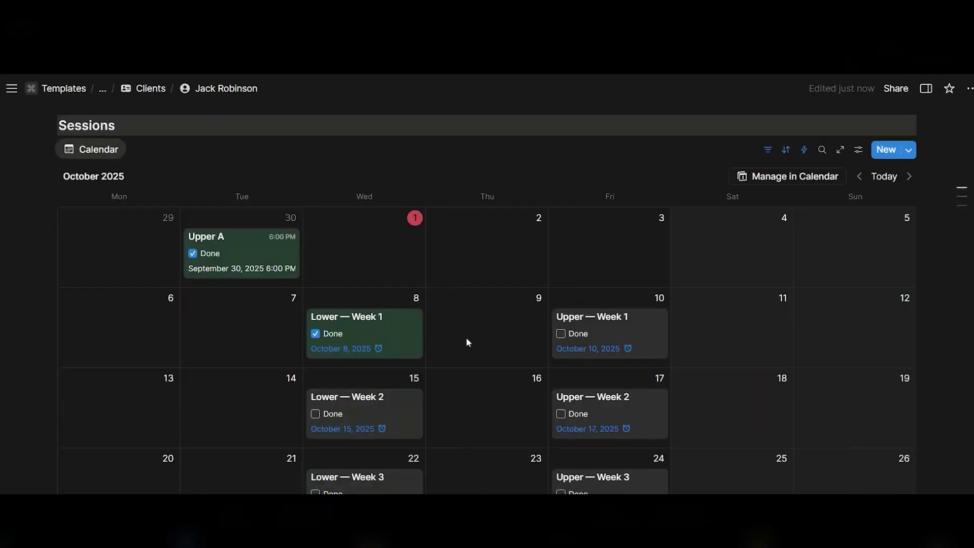
{"action": "scroll", "coordinate": [471, 330], "scroll_direction": "down", "scroll_amount": 4}
{"action": "scroll", "coordinate": [473, 374], "scroll_direction": "up", "scroll_amount": 9}
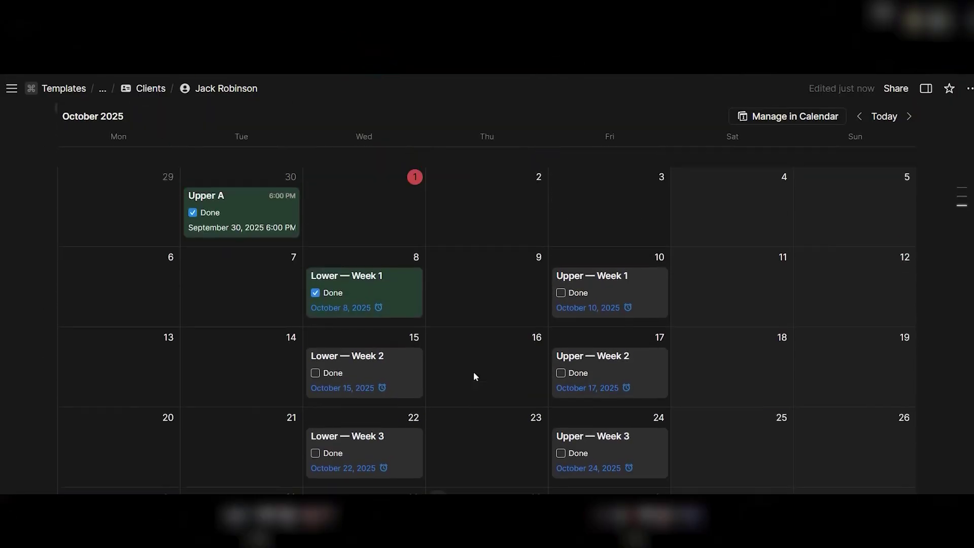
{"action": "scroll", "coordinate": [473, 372], "scroll_direction": "up", "scroll_amount": 2}
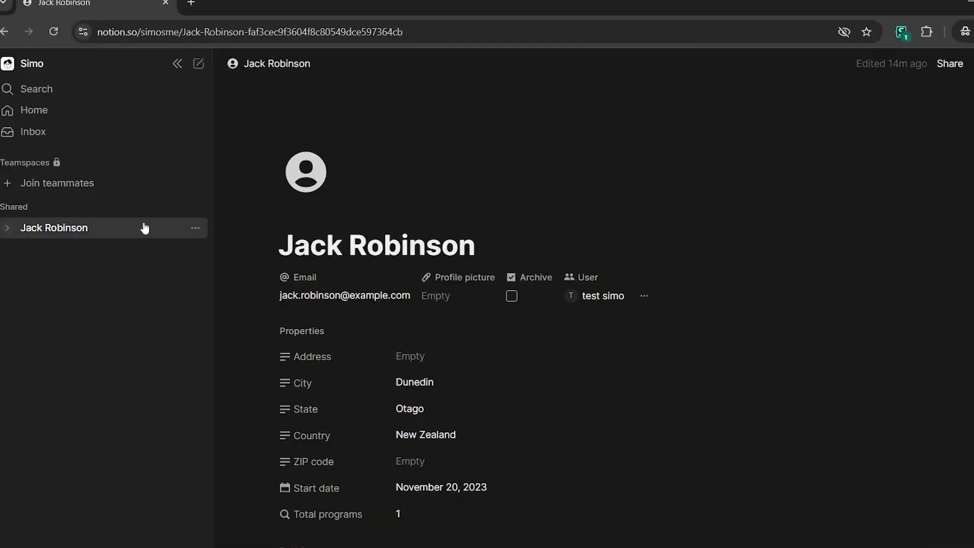
As the guest, hide the sidebar, then preview and close the Strength Focus (6 weeks) program
{"action": "left_click", "coordinate": [176, 64]}
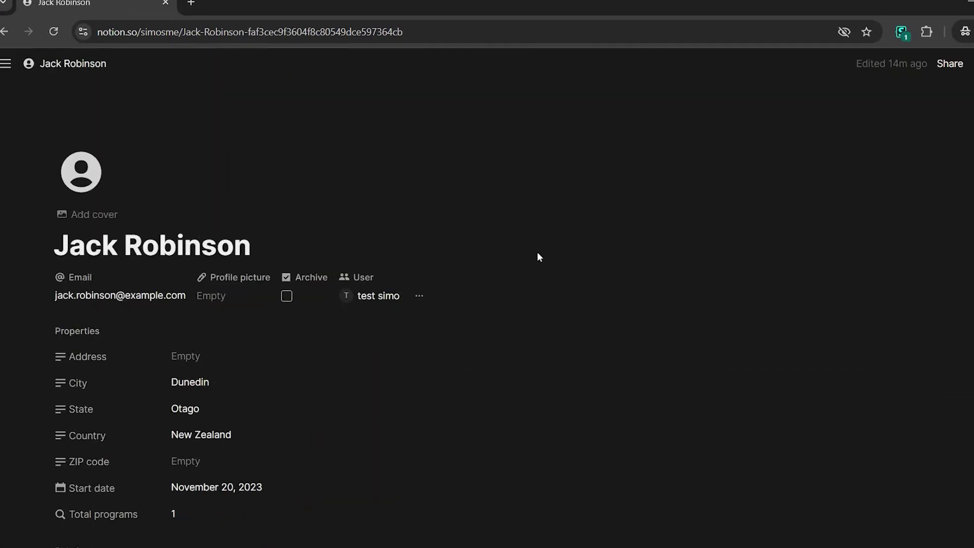
{"action": "scroll", "coordinate": [537, 257], "scroll_direction": "down", "scroll_amount": 5}
{"action": "left_click", "coordinate": [530, 282]}
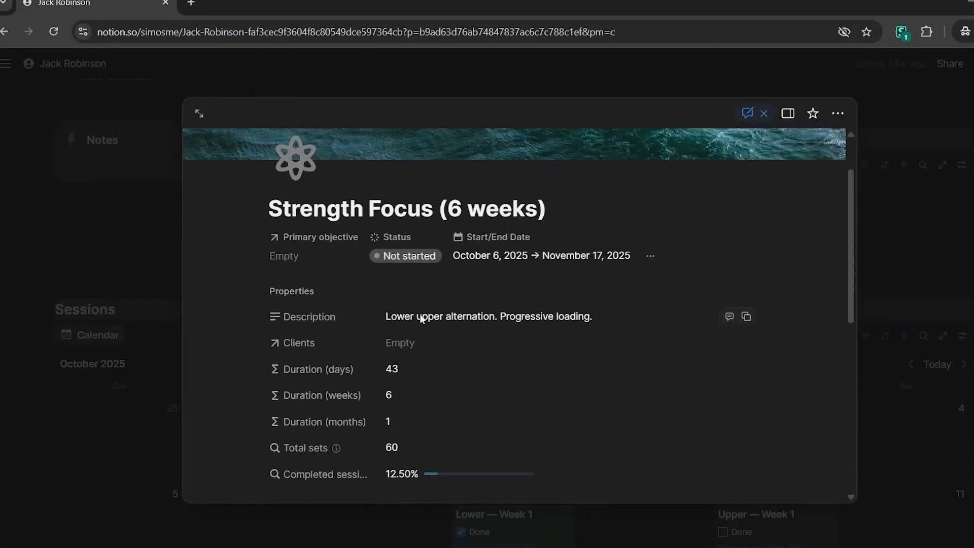
{"action": "scroll", "coordinate": [445, 319], "scroll_direction": "down", "scroll_amount": 7}
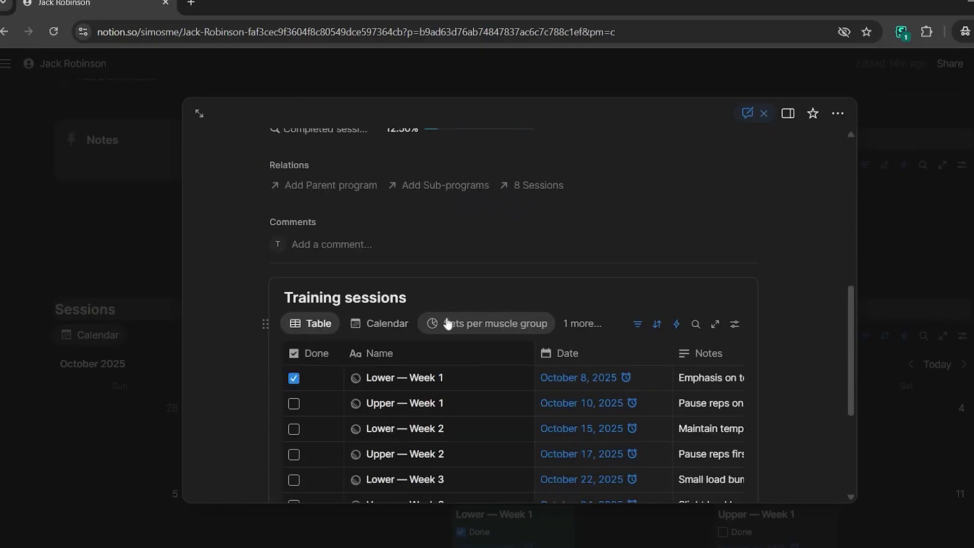
{"action": "scroll", "coordinate": [495, 267], "scroll_direction": "down", "scroll_amount": 3}
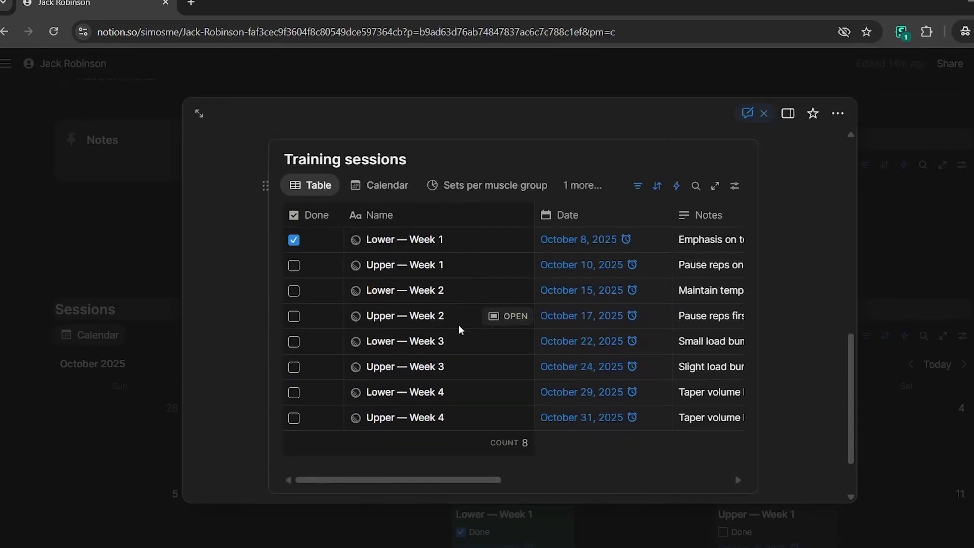
{"action": "left_click", "coordinate": [141, 361]}
{"action": "scroll", "coordinate": [537, 309], "scroll_direction": "down", "scroll_amount": 5}
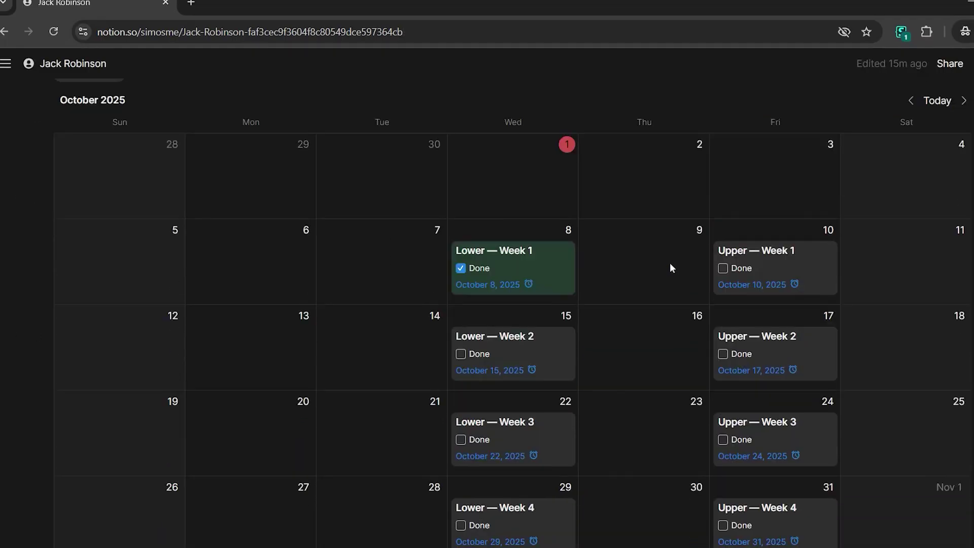
Open the Upper — Week 2 session and remove the reminder from its date
{"action": "left_click", "coordinate": [752, 337]}
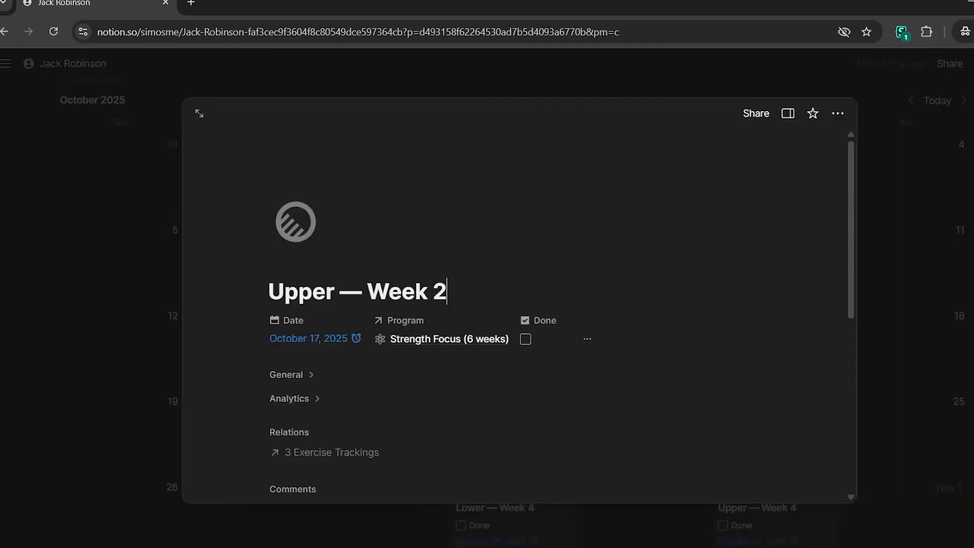
{"action": "scroll", "coordinate": [321, 278], "scroll_direction": "down", "scroll_amount": 2}
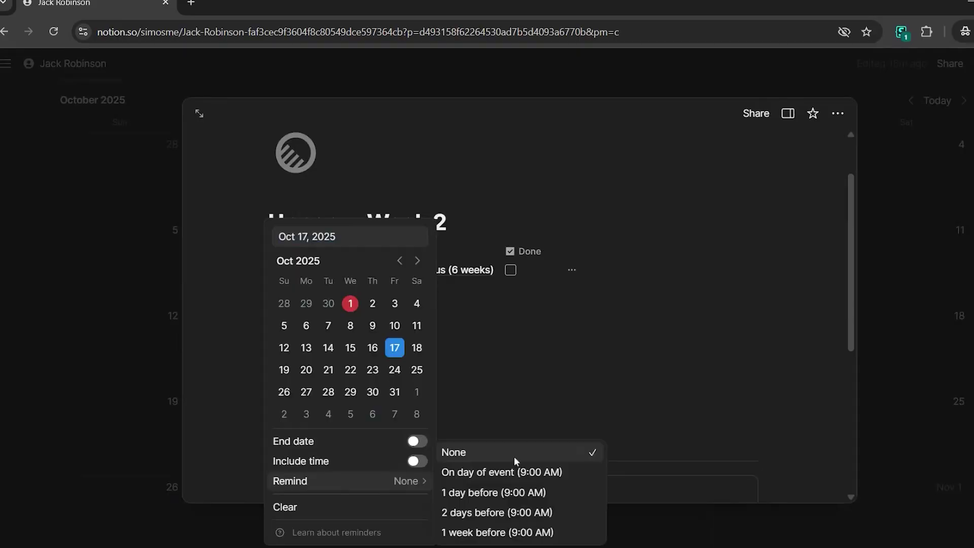
{"action": "left_click", "coordinate": [515, 398]}
{"action": "key", "text": "Escape"}
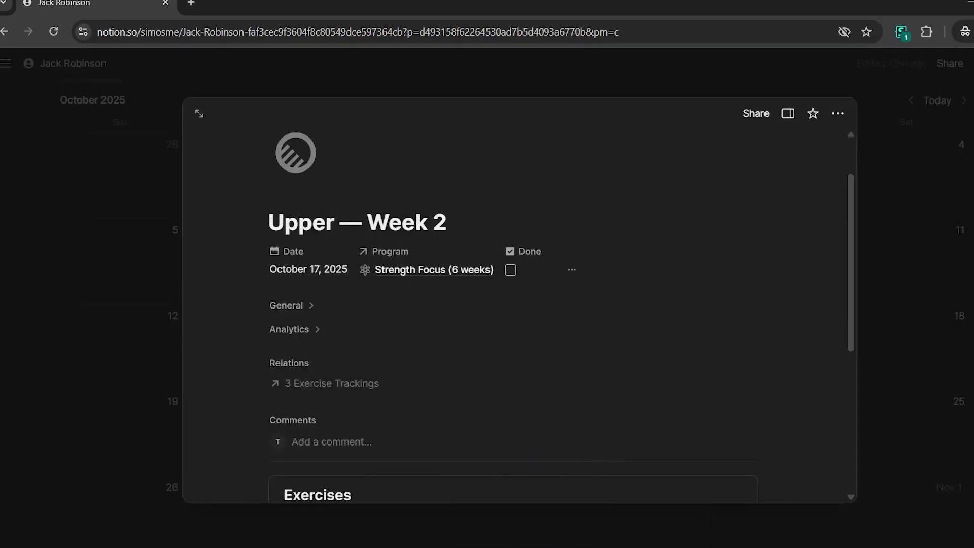
{"action": "scroll", "coordinate": [500, 303], "scroll_direction": "down", "scroll_amount": 1}
{"action": "scroll", "coordinate": [500, 303], "scroll_direction": "down", "scroll_amount": 1}
{"action": "scroll", "coordinate": [387, 252], "scroll_direction": "down", "scroll_amount": 4}
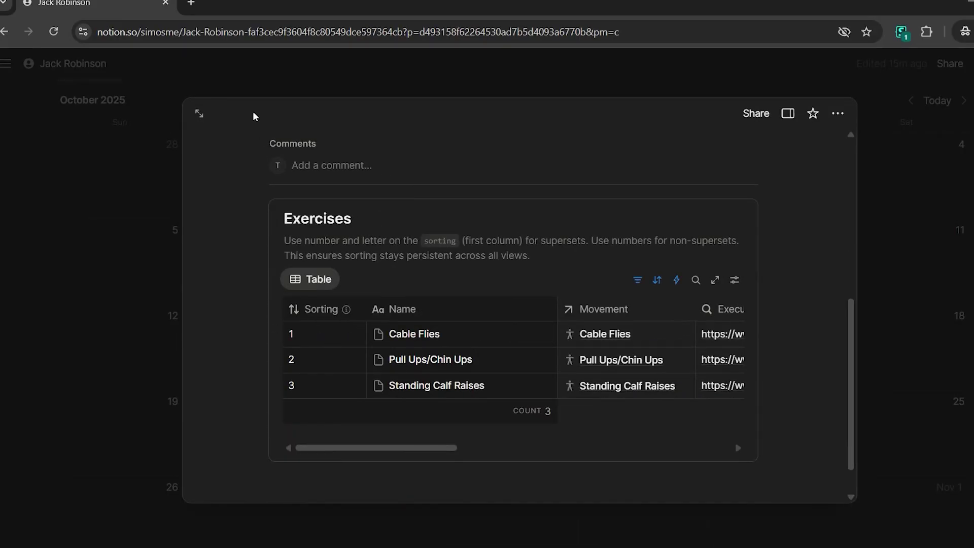
Open the Upper — Week 2 workout as a full page and inspect the Cable Flies exercise
{"action": "left_click", "coordinate": [202, 114]}
{"action": "scroll", "coordinate": [249, 276], "scroll_direction": "down", "scroll_amount": 1}
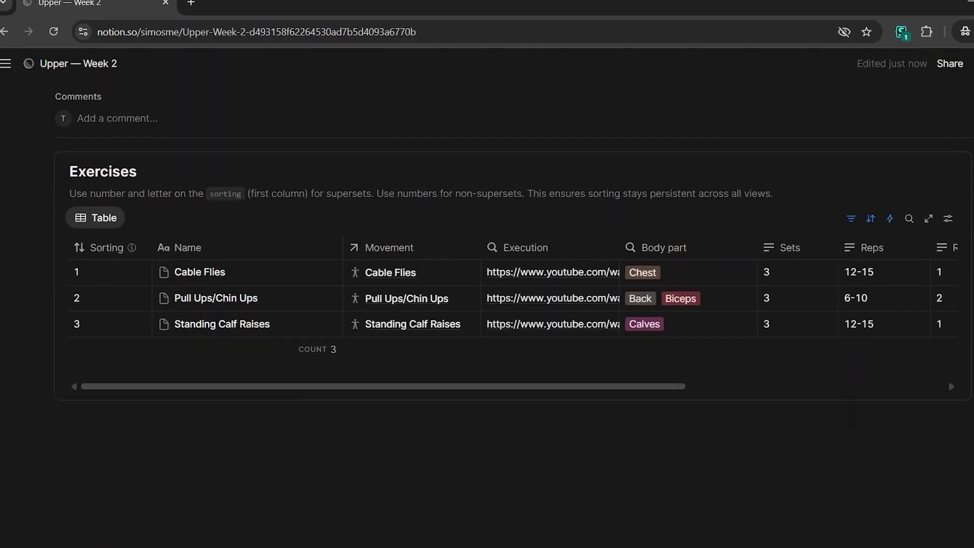
{"action": "left_click", "coordinate": [273, 277]}
{"action": "left_click", "coordinate": [417, 279]}
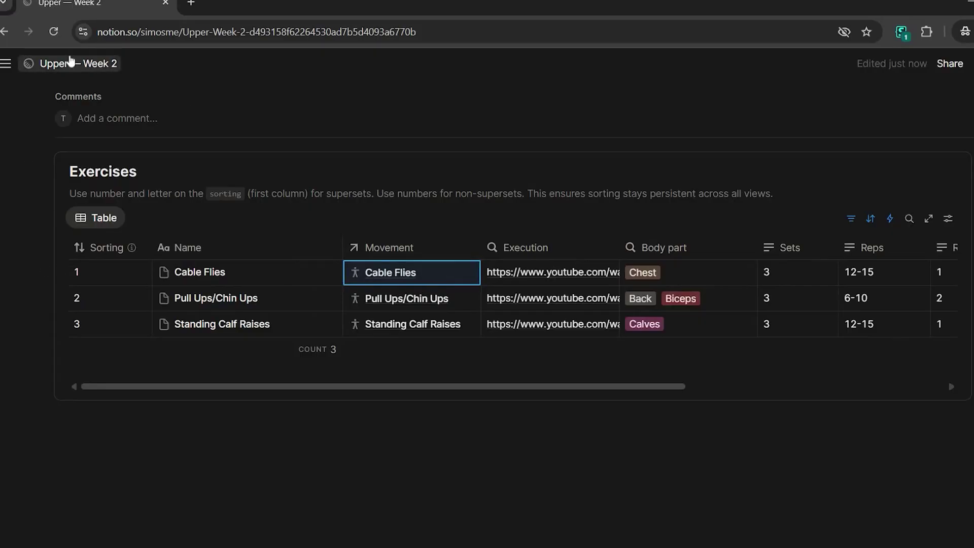
{"action": "mouse_move", "coordinate": [5, 63]}
{"action": "left_click", "coordinate": [78, 268]}
{"action": "scroll", "coordinate": [472, 259], "scroll_direction": "down", "scroll_amount": 10}
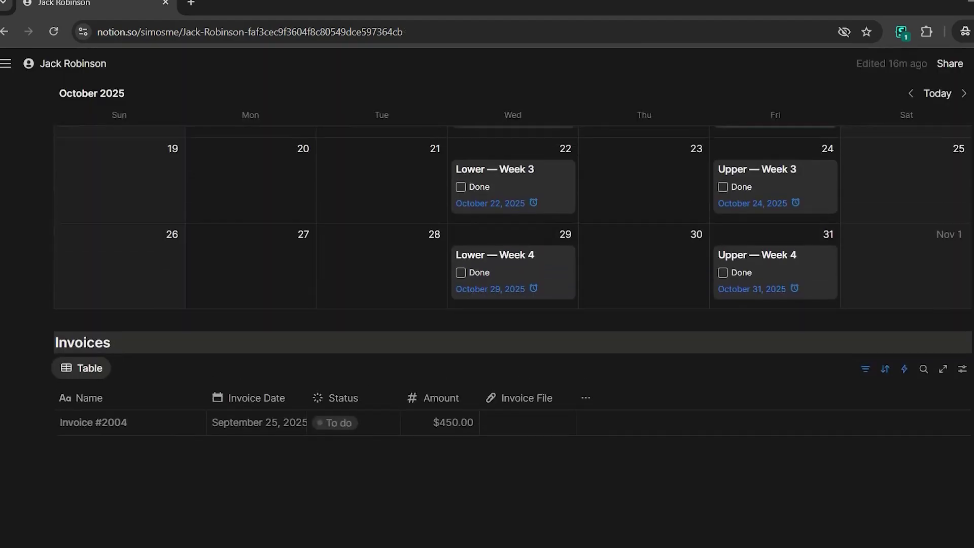
{"action": "scroll", "coordinate": [431, 394], "scroll_direction": "up", "scroll_amount": 3}
{"action": "scroll", "coordinate": [431, 394], "scroll_direction": "up", "scroll_amount": 4}
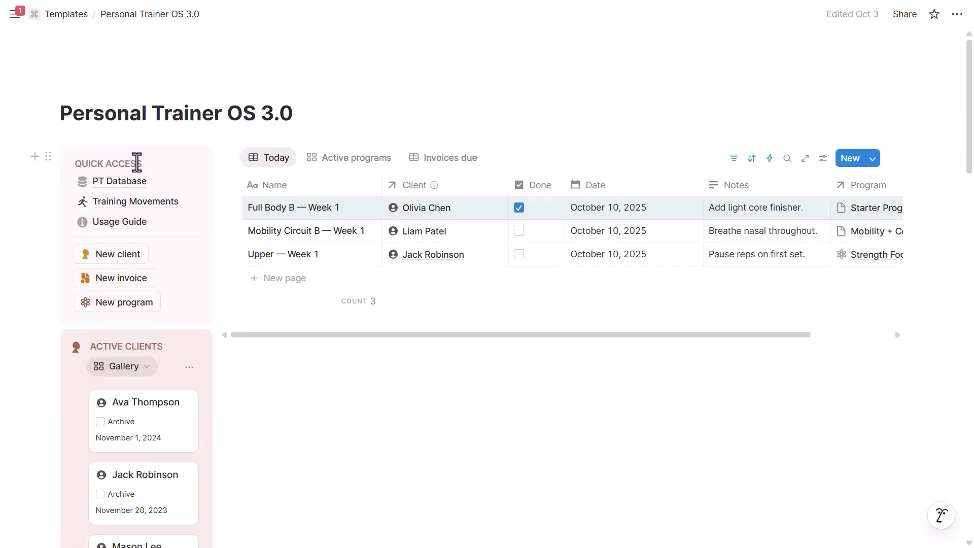
Open the Training Movements library, then show the PT Database's Training Programs table
{"action": "left_click", "coordinate": [139, 203]}
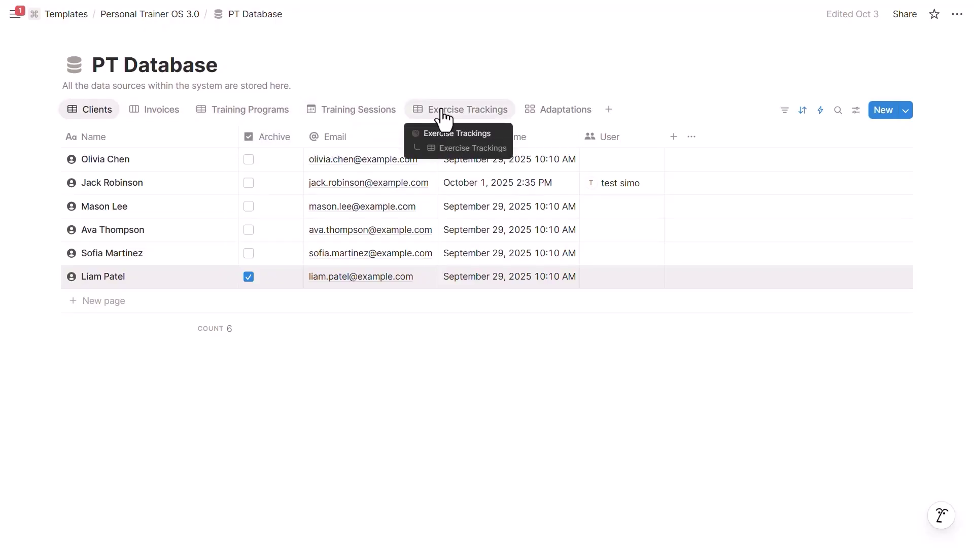
{"action": "left_click", "coordinate": [235, 113]}
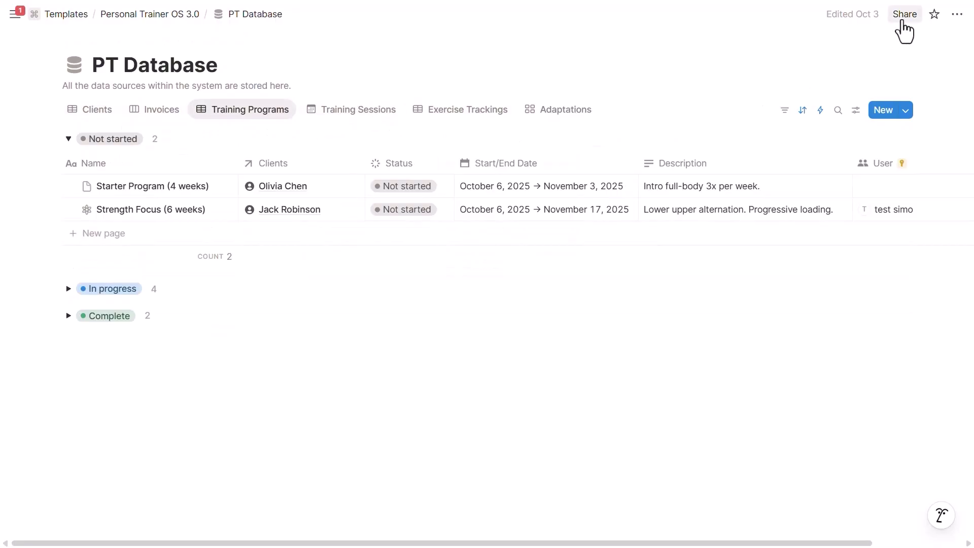
{"action": "left_click", "coordinate": [901, 21]}
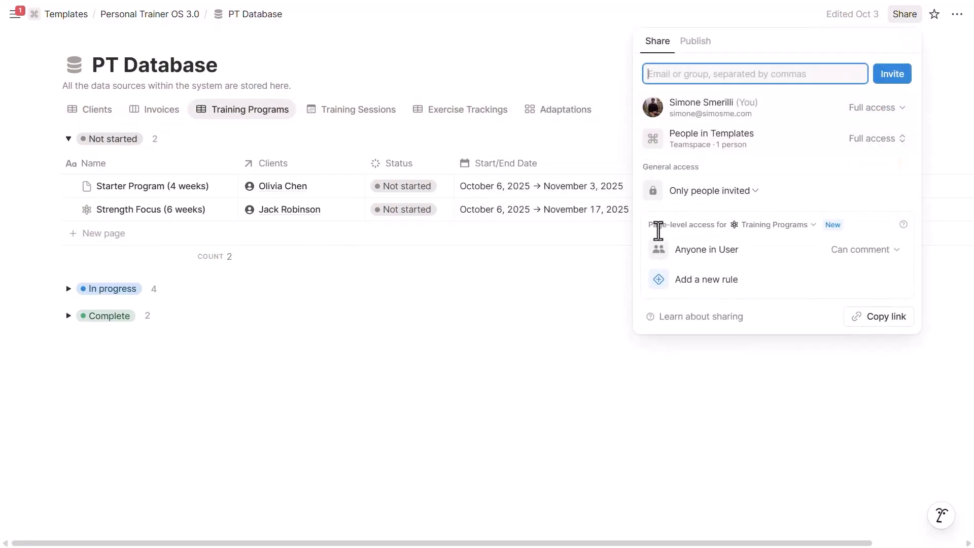
{"action": "left_click", "coordinate": [774, 225]}
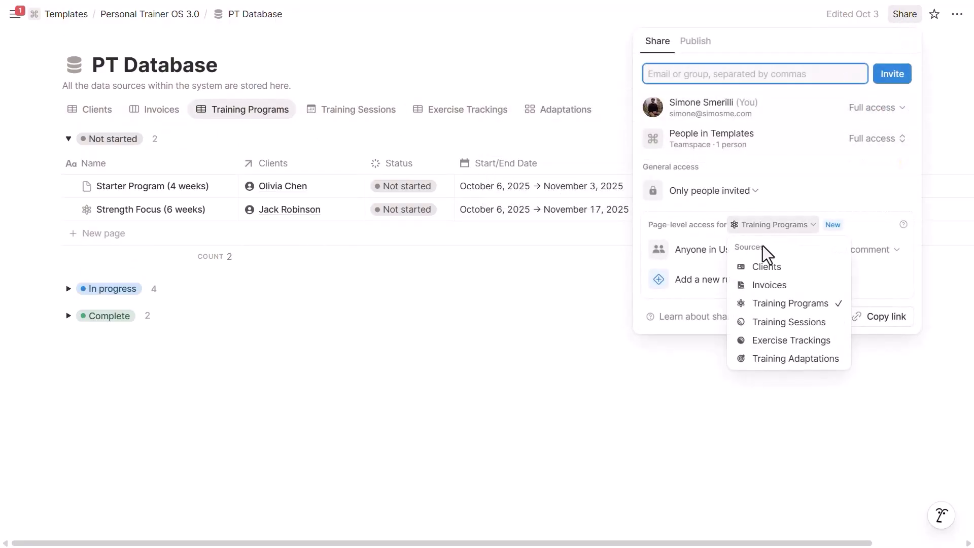
{"action": "left_click", "coordinate": [768, 304]}
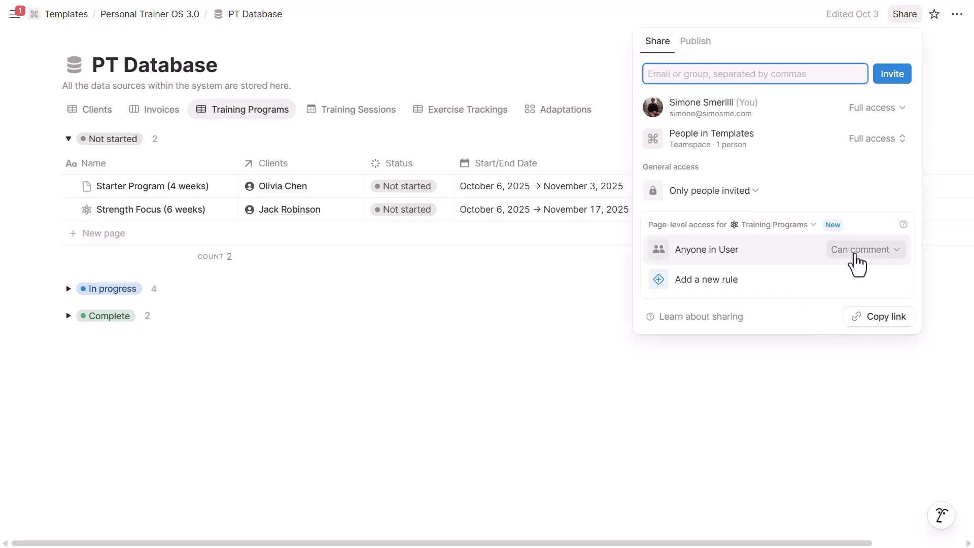
{"action": "left_click", "coordinate": [854, 255]}
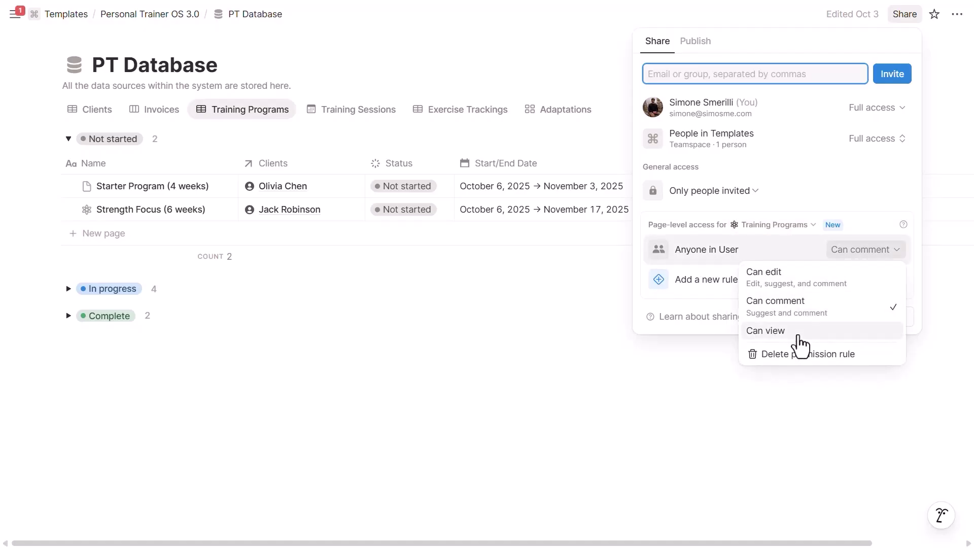
{"action": "left_click", "coordinate": [804, 289]}
{"action": "key", "text": "Escape"}
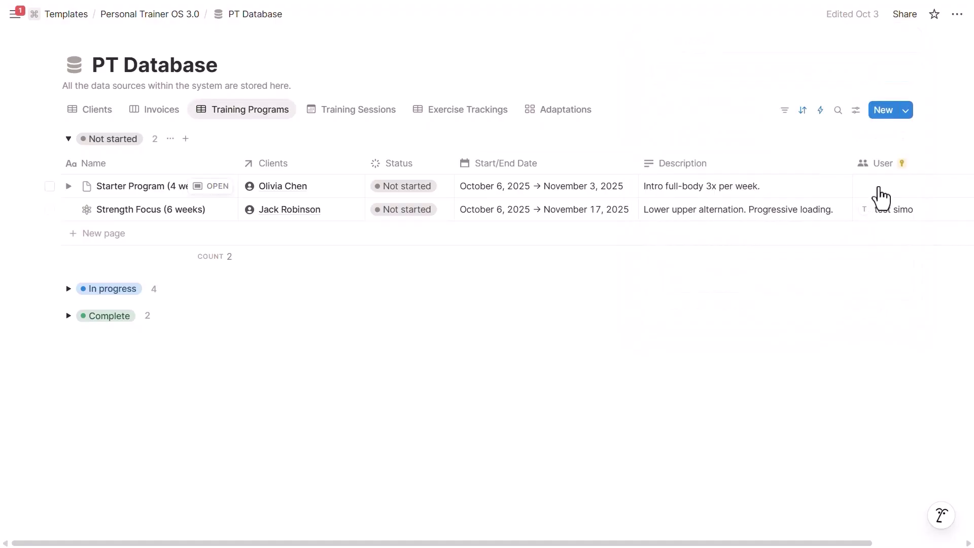
{"action": "left_click", "coordinate": [879, 169]}
{"action": "mouse_move", "coordinate": [879, 218]}
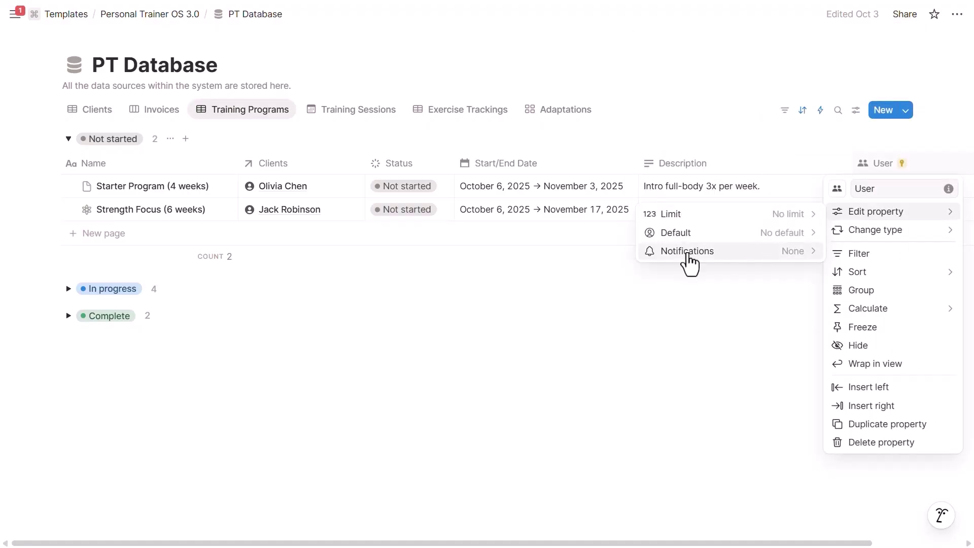
{"action": "key", "text": "Escape"}
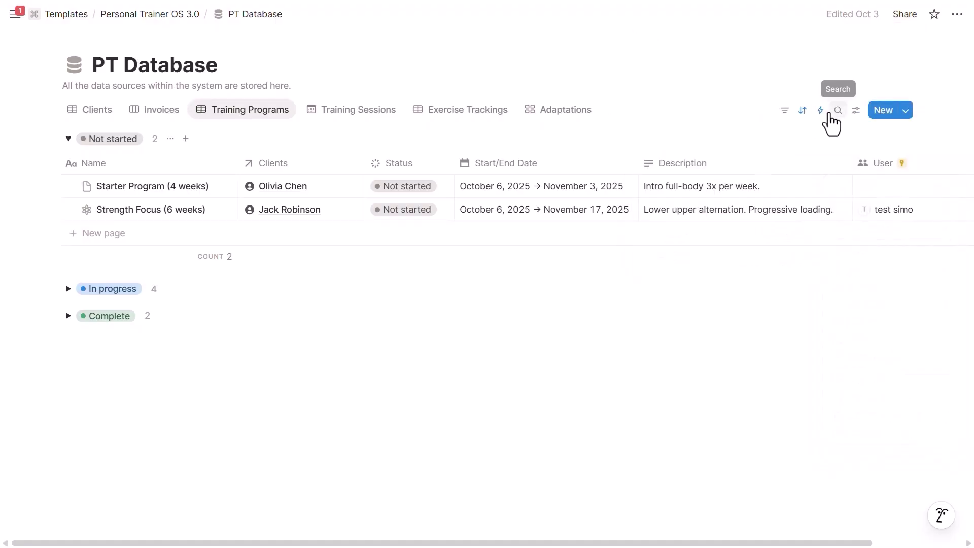
{"action": "left_click", "coordinate": [820, 110]}
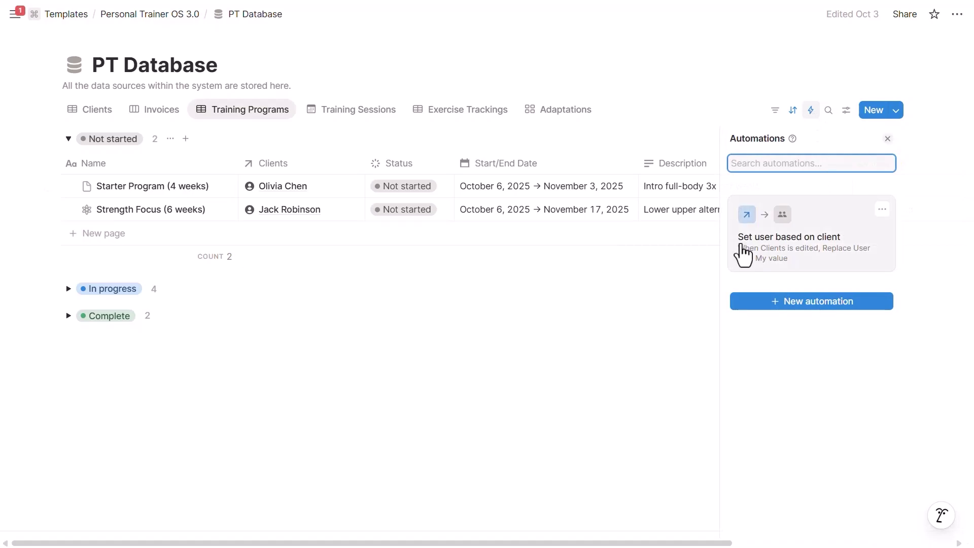
{"action": "left_click", "coordinate": [783, 253]}
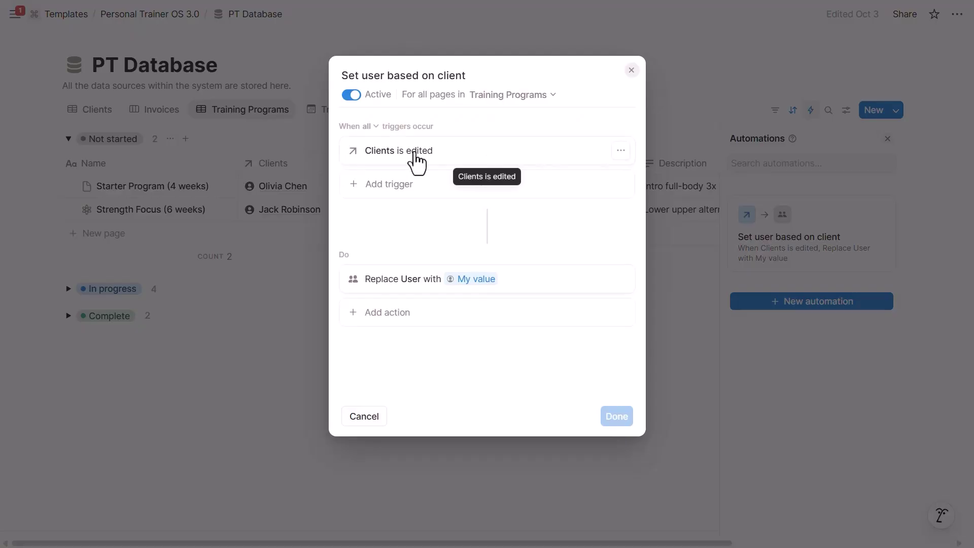
{"action": "left_click", "coordinate": [439, 280]}
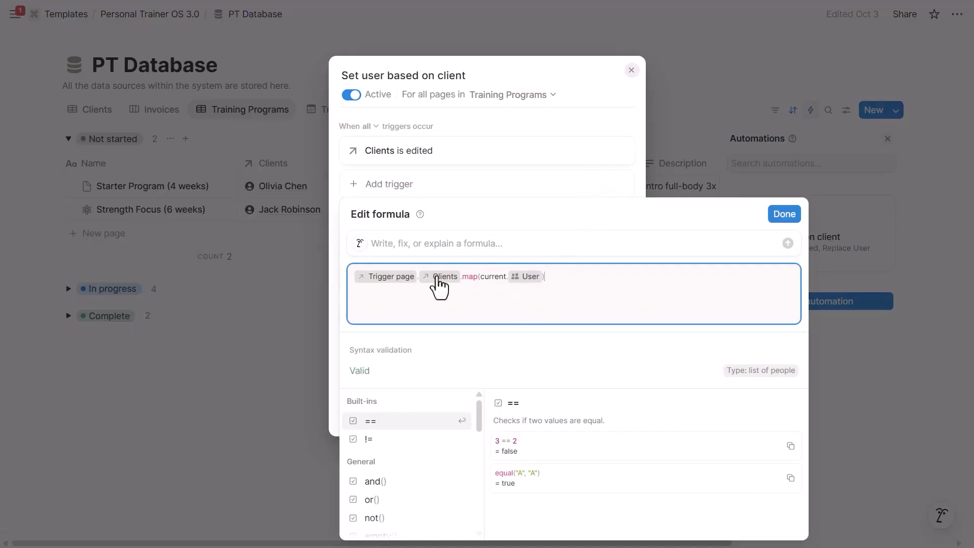
{"action": "key", "text": "Escape"}
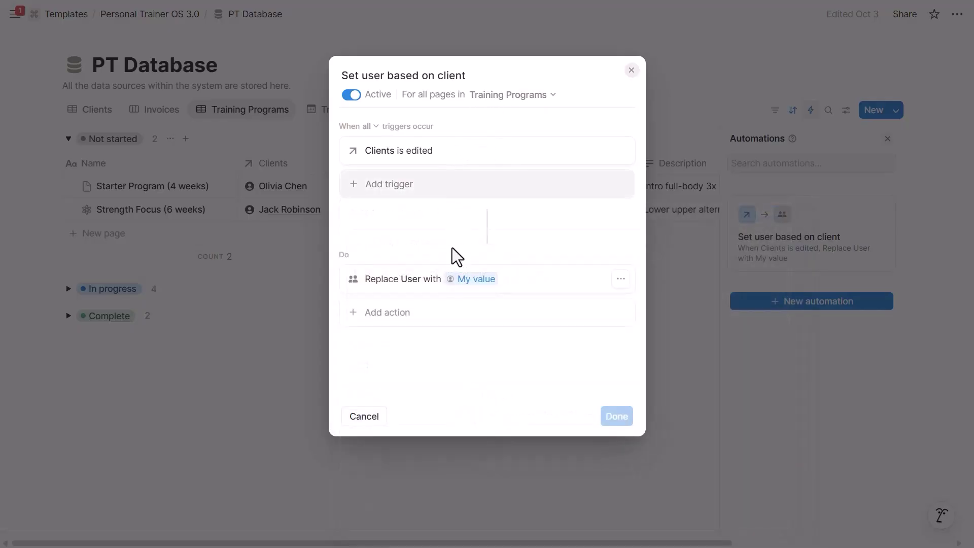
{"action": "left_click", "coordinate": [678, 187]}
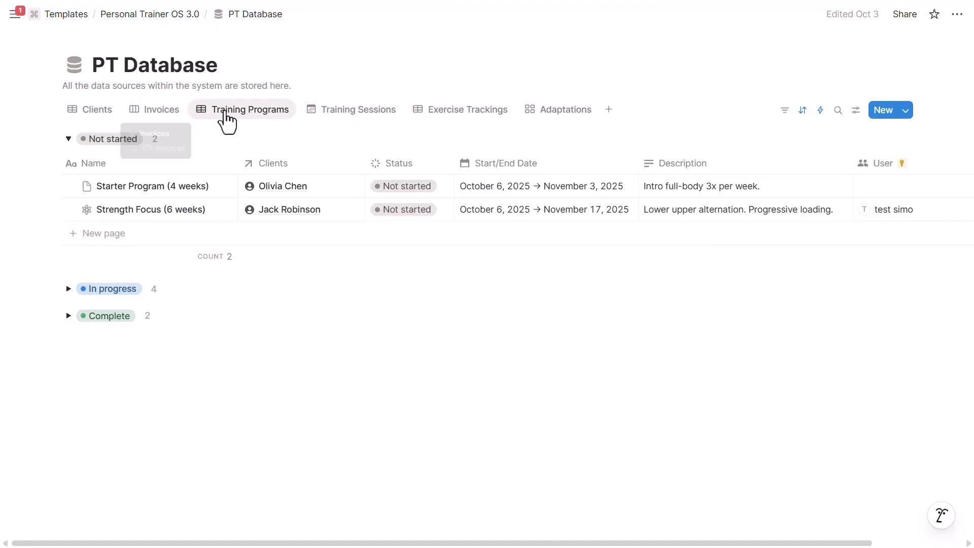
{"action": "left_click", "coordinate": [90, 110]}
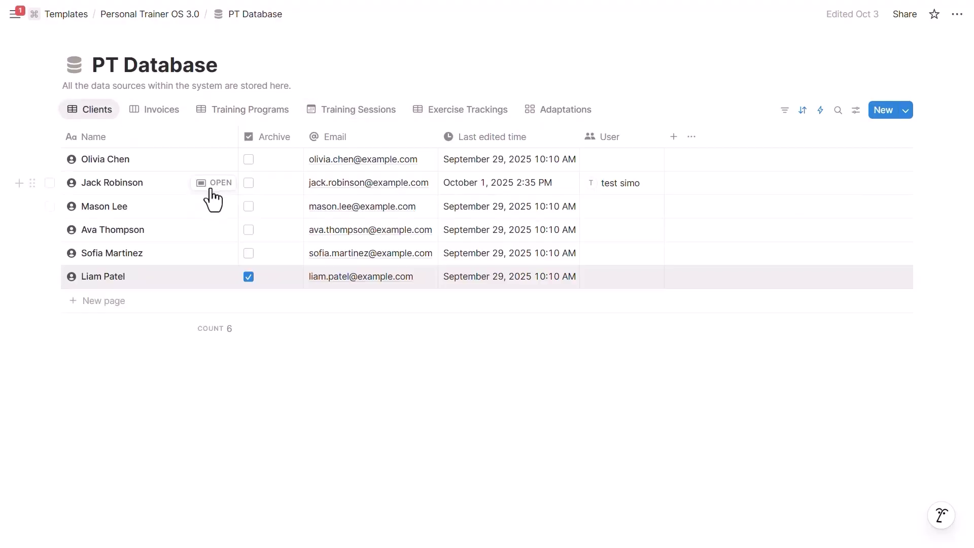
{"action": "left_click", "coordinate": [212, 184]}
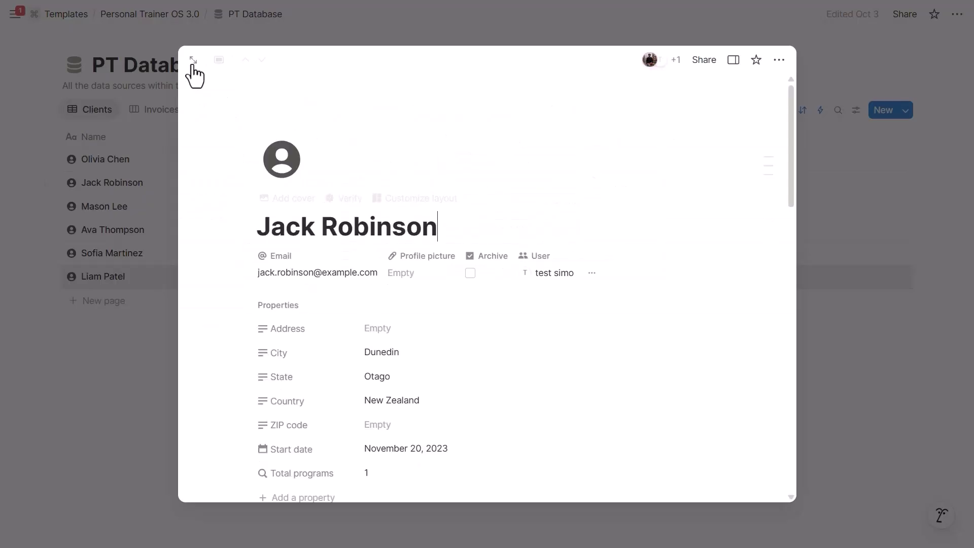
{"action": "left_click", "coordinate": [192, 61]}
{"action": "scroll", "coordinate": [439, 174], "scroll_direction": "down", "scroll_amount": 1}
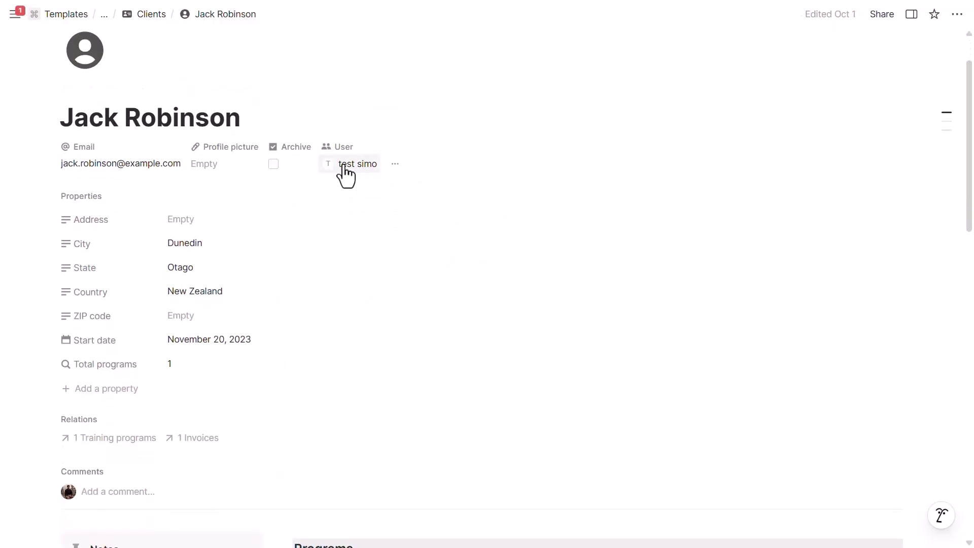
{"action": "scroll", "coordinate": [476, 339], "scroll_direction": "down", "scroll_amount": 5}
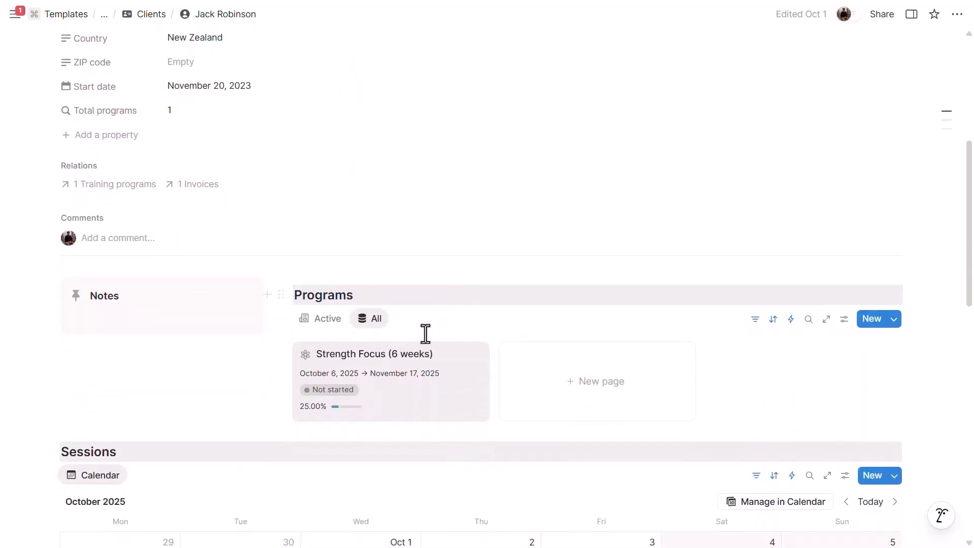
Check the User on the Strength Focus program's details, then return to the Clients table
{"action": "left_click", "coordinate": [405, 370]}
{"action": "scroll", "coordinate": [510, 253], "scroll_direction": "down", "scroll_amount": 3}
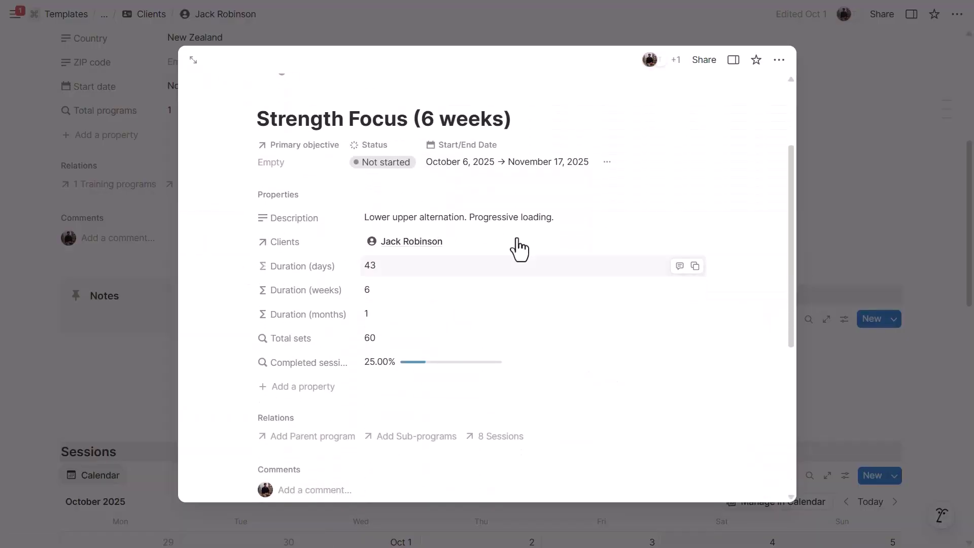
{"action": "left_click", "coordinate": [732, 60]}
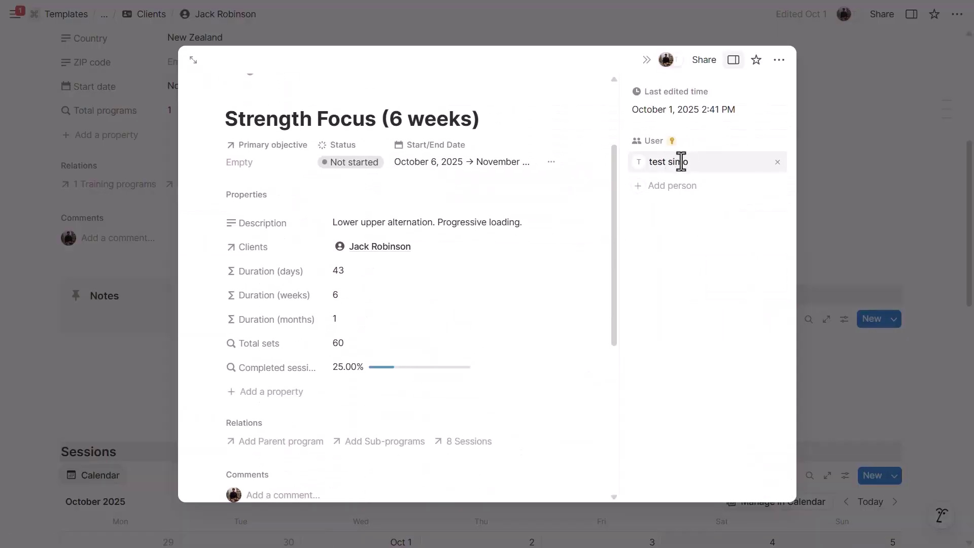
{"action": "mouse_move", "coordinate": [670, 147]}
{"action": "left_click", "coordinate": [647, 61]}
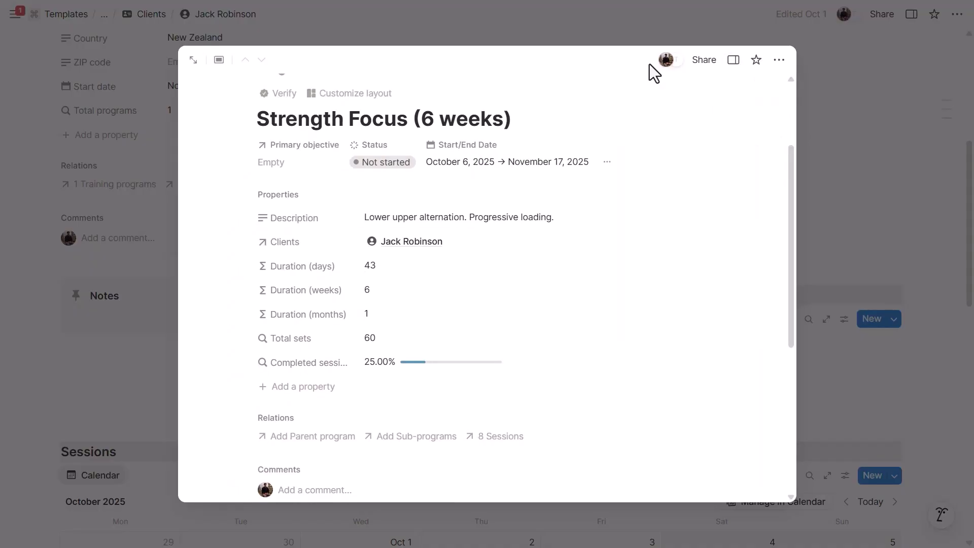
{"action": "left_click", "coordinate": [126, 247]}
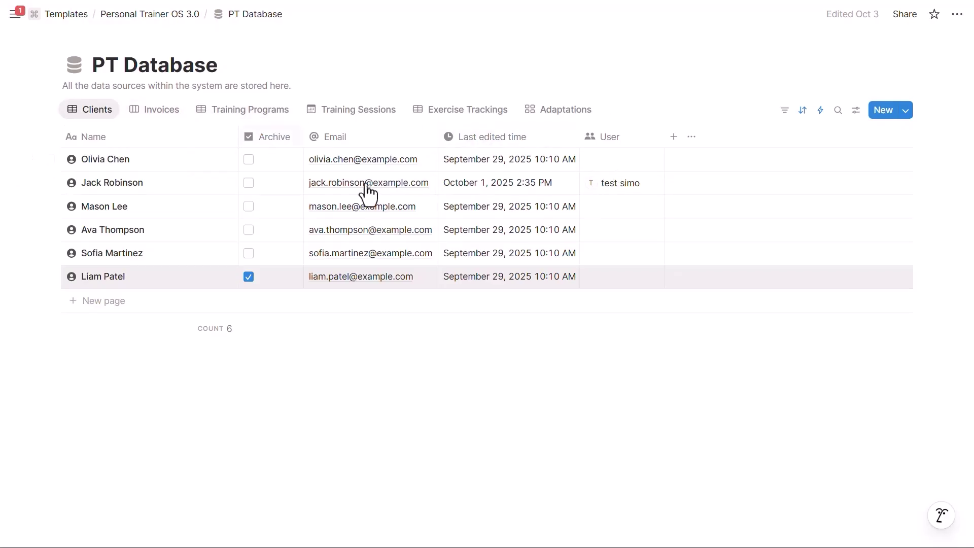
Open the Clients table's Link user automation and scroll through its variables and steps
{"action": "left_click", "coordinate": [813, 116]}
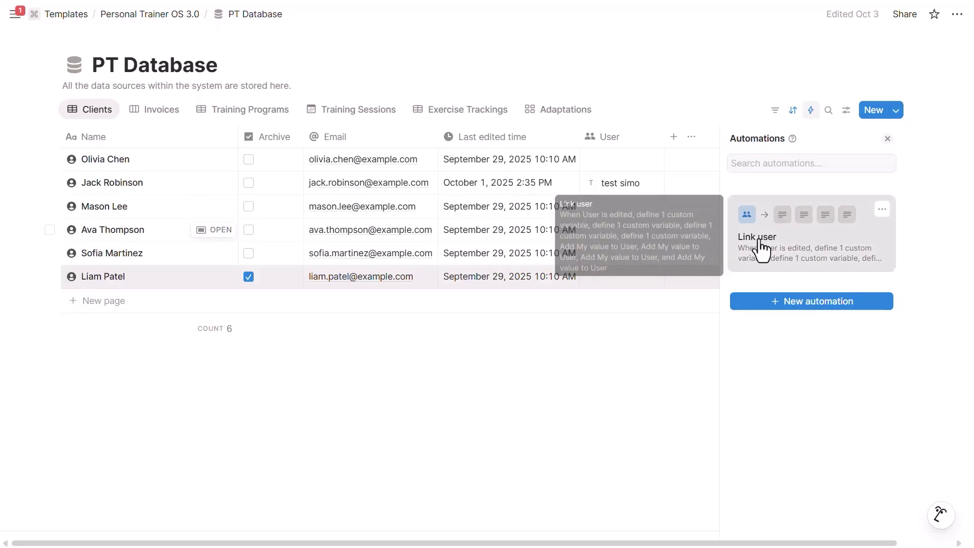
{"action": "left_click", "coordinate": [760, 242]}
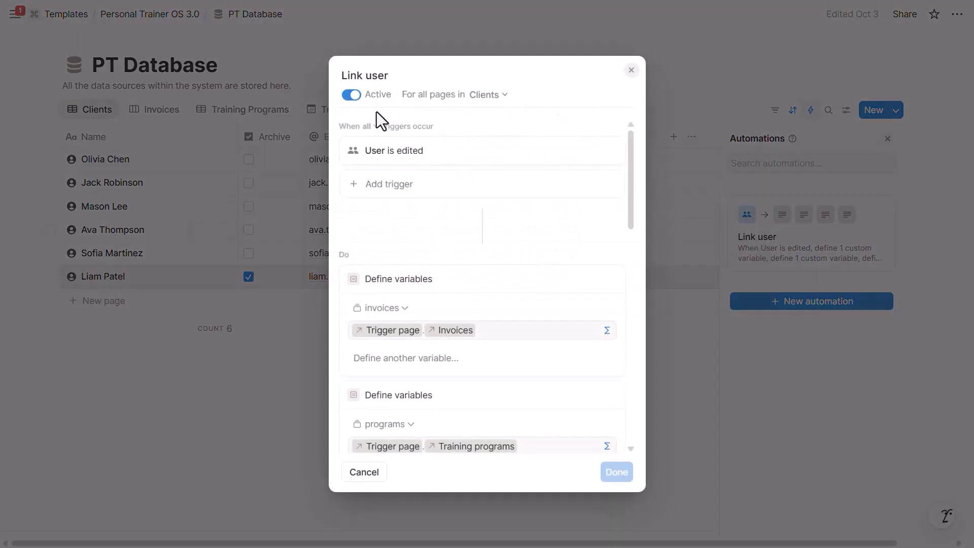
{"action": "scroll", "coordinate": [456, 202], "scroll_direction": "down", "scroll_amount": 2}
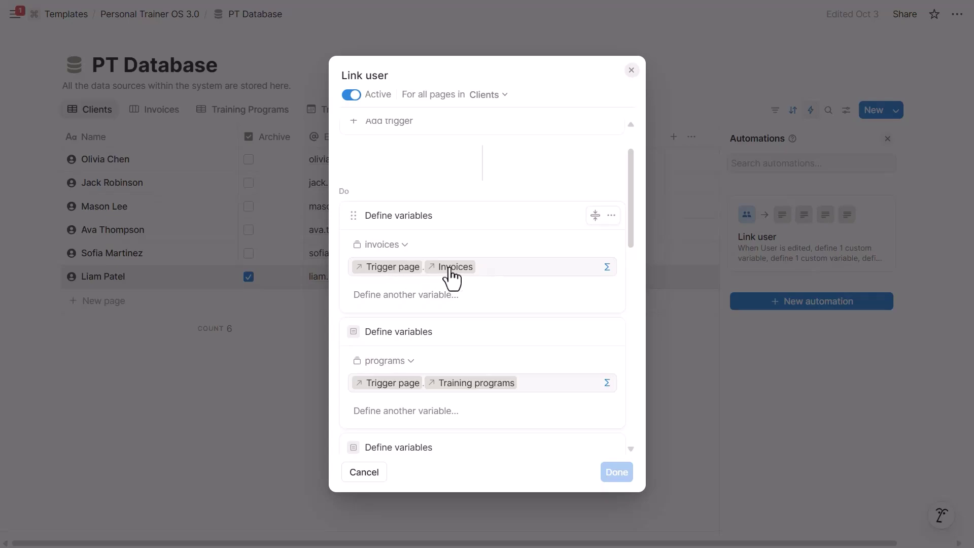
{"action": "scroll", "coordinate": [590, 279], "scroll_direction": "down", "scroll_amount": 1}
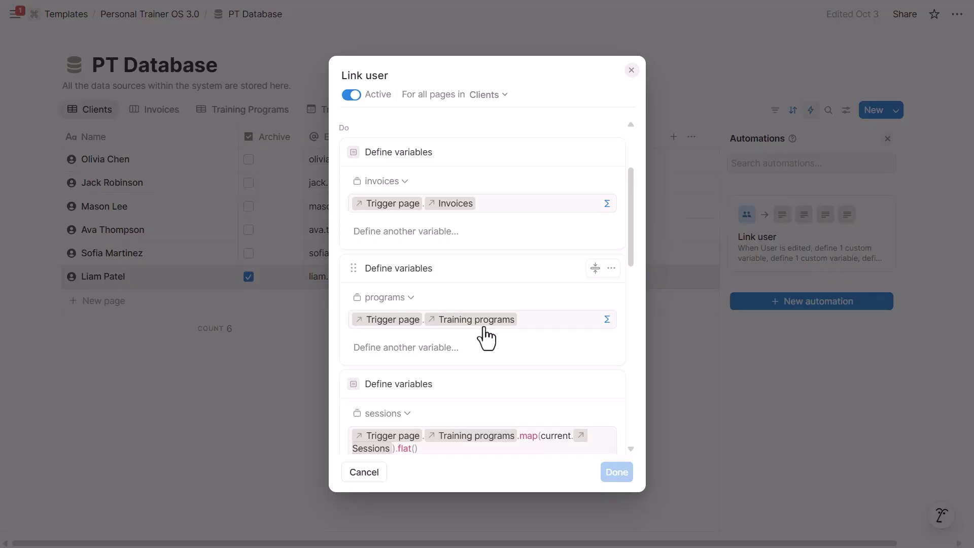
{"action": "scroll", "coordinate": [483, 335], "scroll_direction": "down", "scroll_amount": 3}
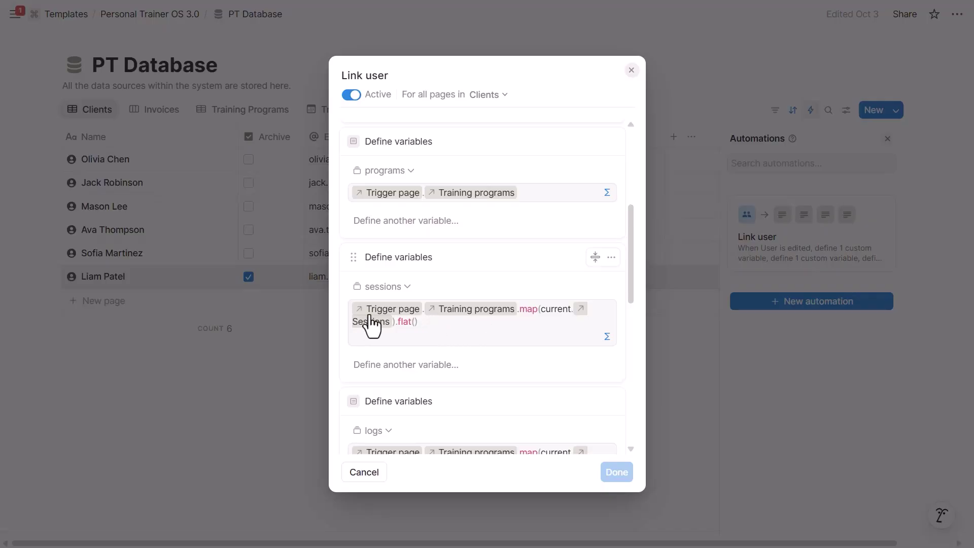
{"action": "scroll", "coordinate": [412, 316], "scroll_direction": "down", "scroll_amount": 2}
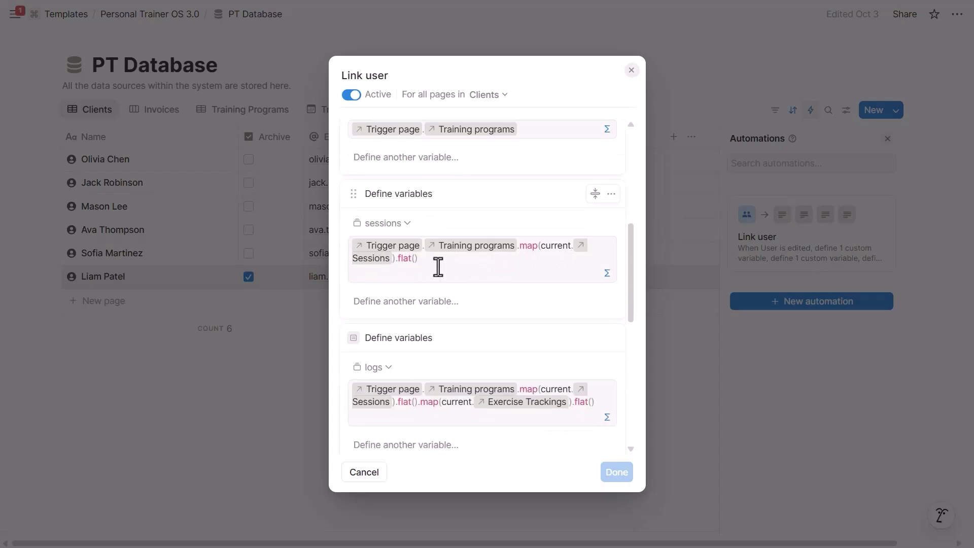
{"action": "scroll", "coordinate": [442, 239], "scroll_direction": "down", "scroll_amount": 2}
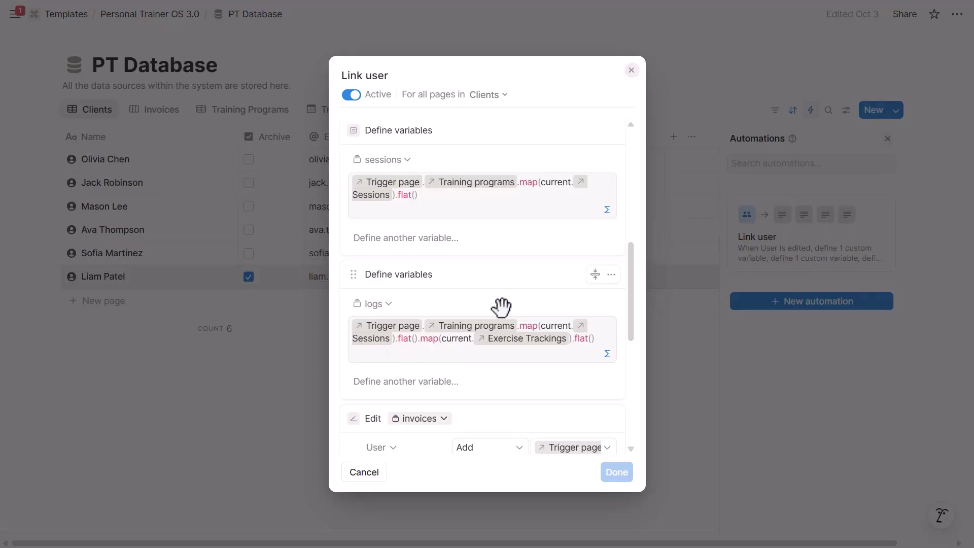
{"action": "scroll", "coordinate": [421, 155], "scroll_direction": "down", "scroll_amount": 3}
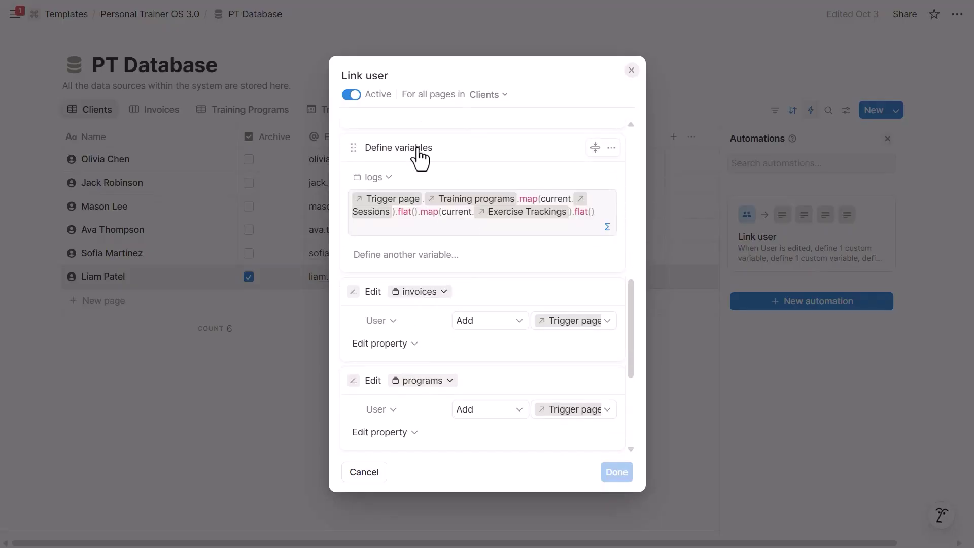
{"action": "scroll", "coordinate": [418, 160], "scroll_direction": "down", "scroll_amount": 2}
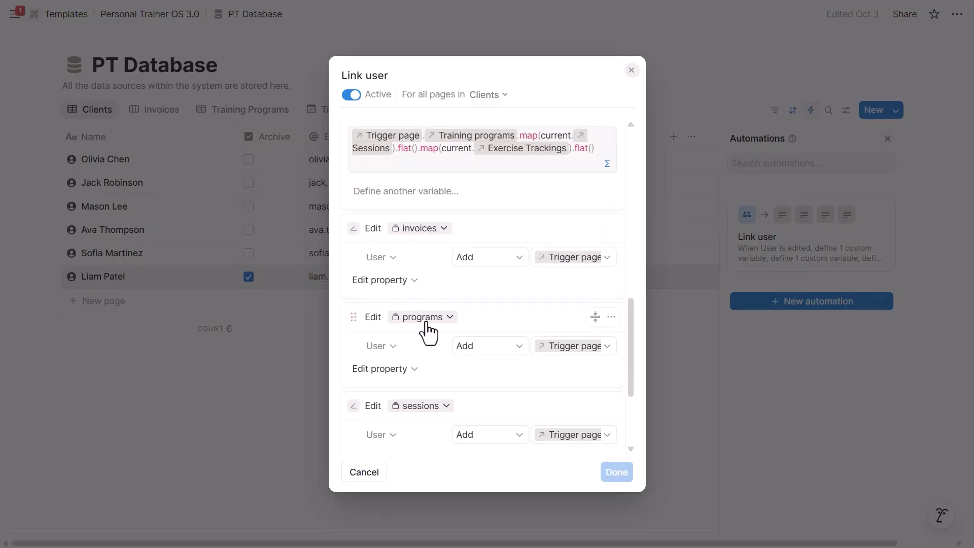
Inspect the edit step's record set and the User formula Trigger page.User
{"action": "left_click", "coordinate": [432, 226]}
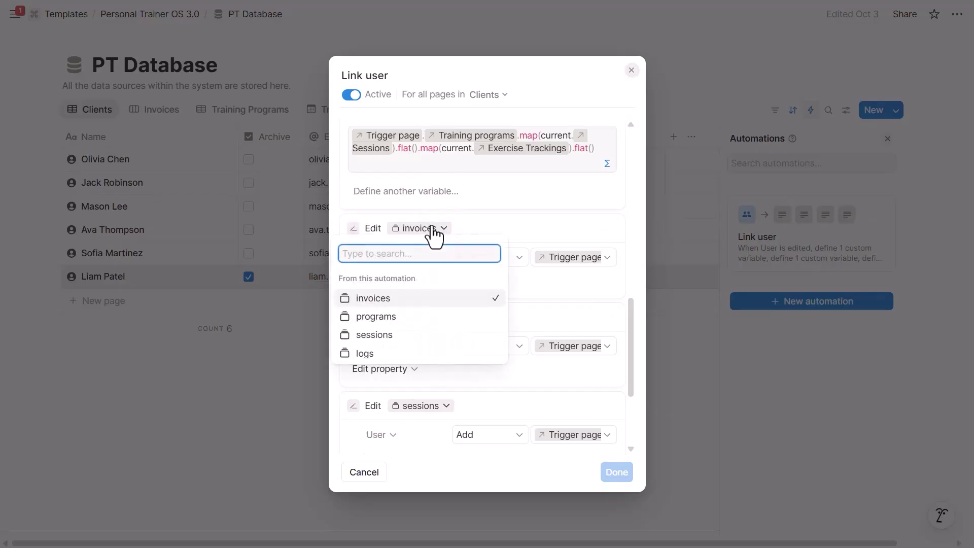
{"action": "left_click", "coordinate": [431, 226]}
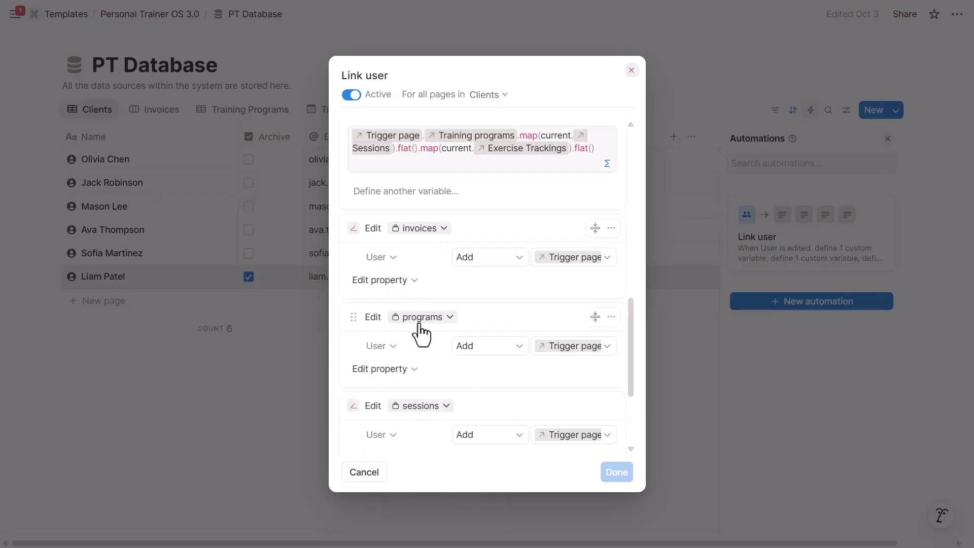
{"action": "left_click", "coordinate": [543, 260]}
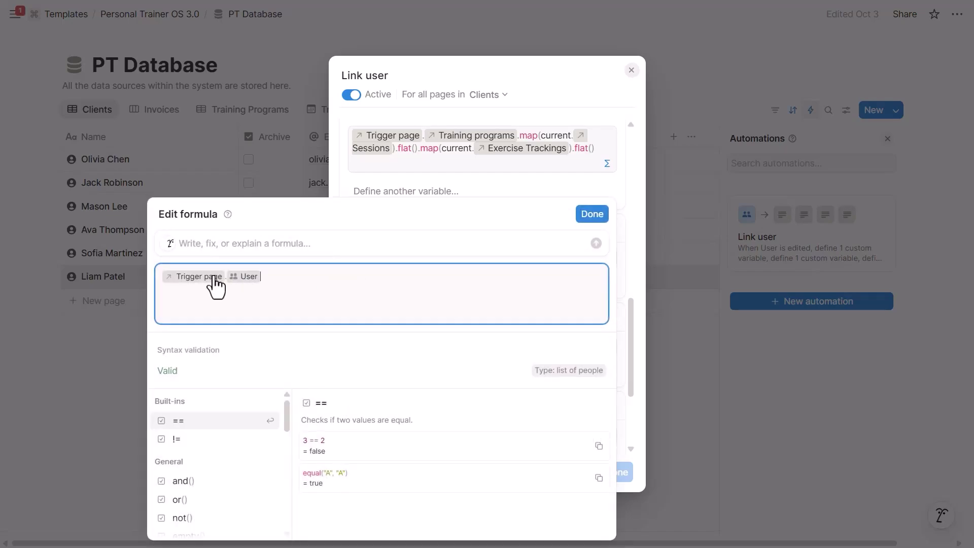
{"action": "left_click", "coordinate": [631, 71]}
{"action": "left_click", "coordinate": [632, 71]}
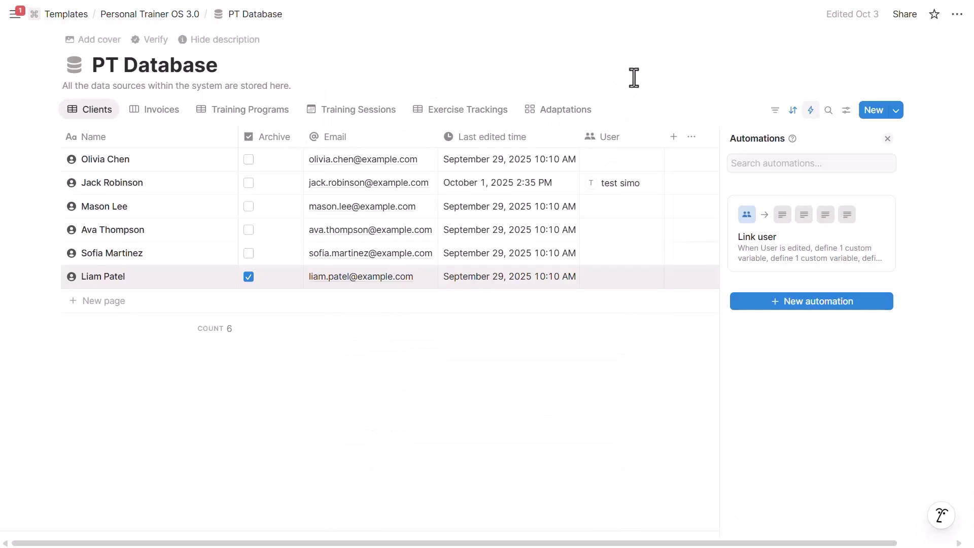
{"action": "left_click", "coordinate": [679, 107]}
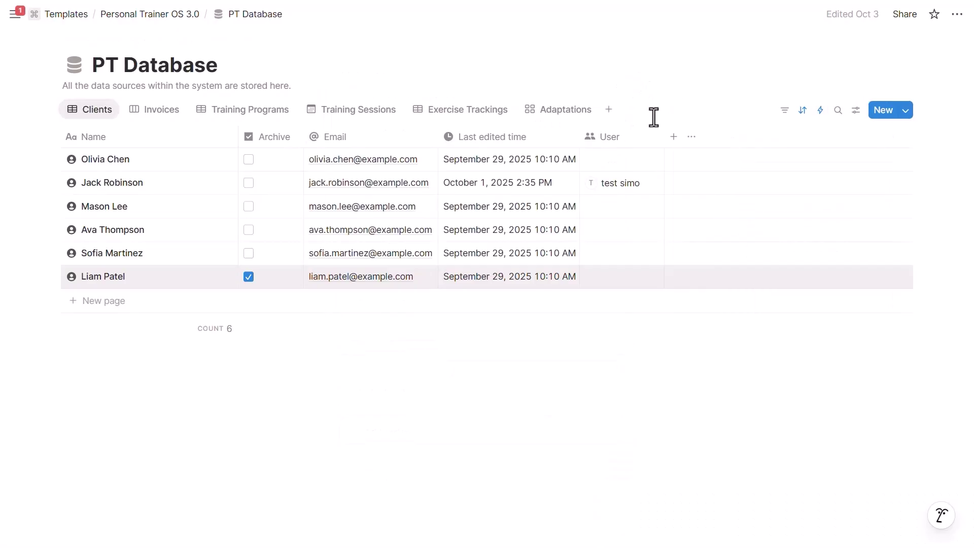
{"action": "left_click", "coordinate": [612, 189]}
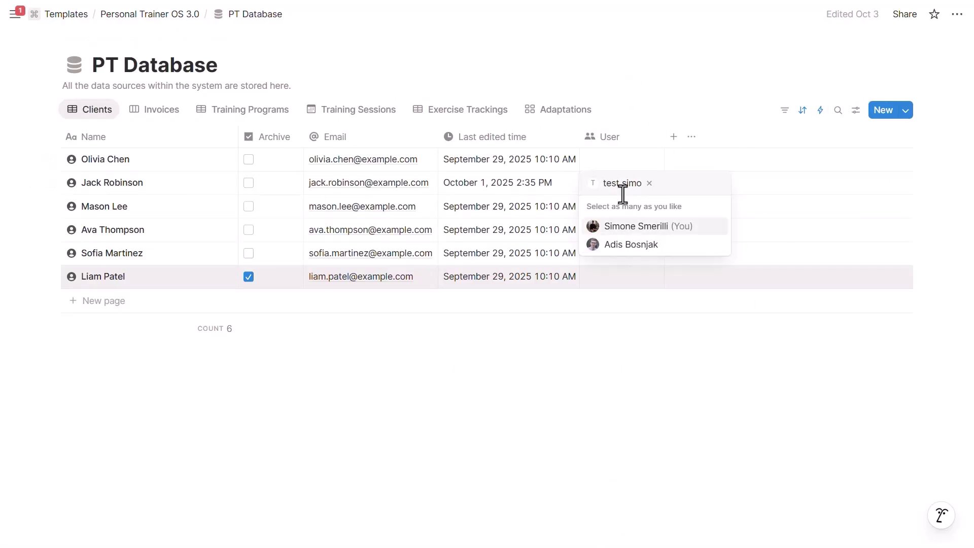
{"action": "left_click", "coordinate": [649, 183]}
{"action": "left_click", "coordinate": [627, 243]}
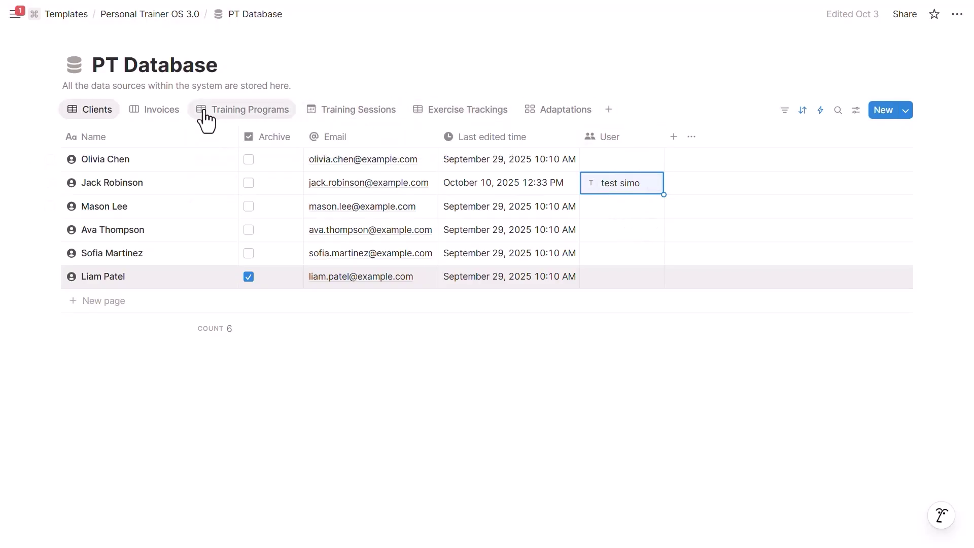
{"action": "left_click", "coordinate": [215, 186]}
{"action": "left_click", "coordinate": [117, 226]}
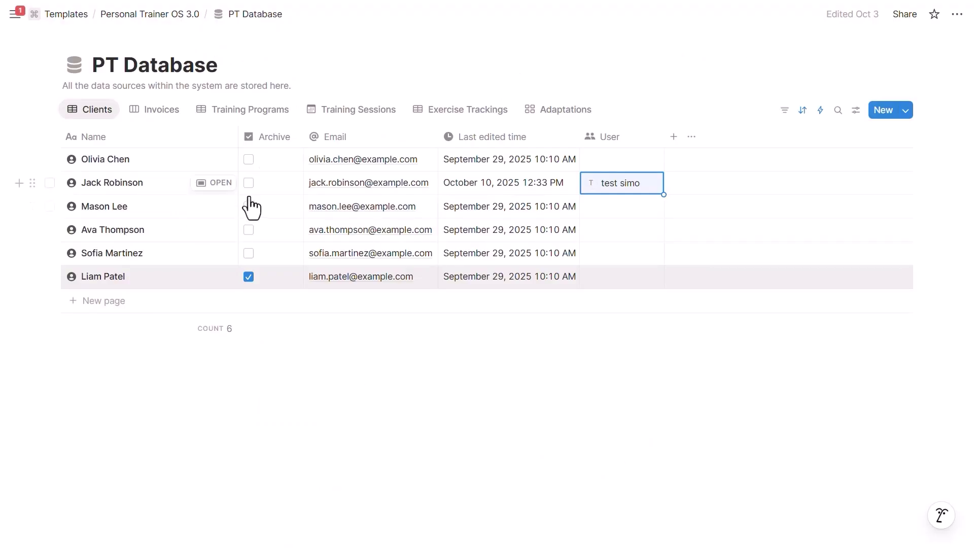
{"action": "left_click", "coordinate": [259, 112]}
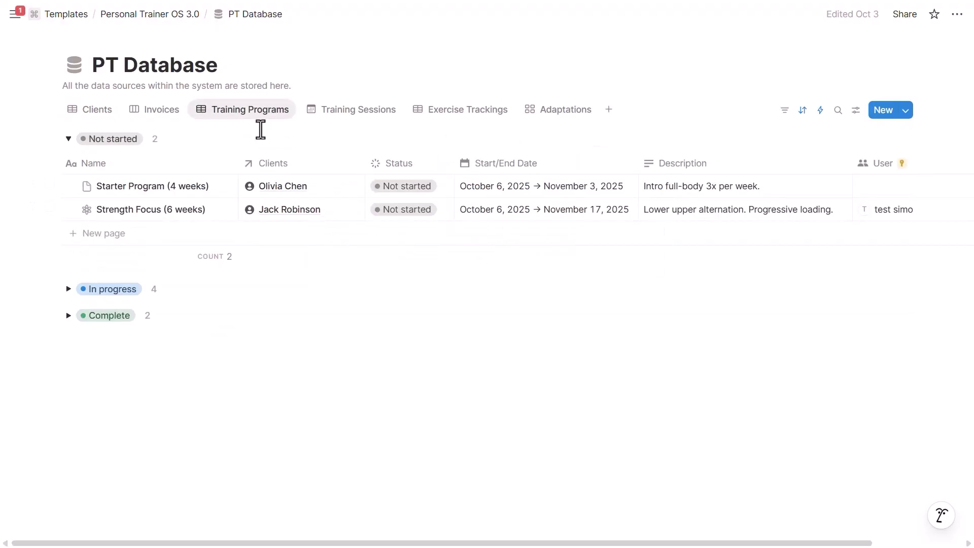
{"action": "left_click", "coordinate": [904, 15]}
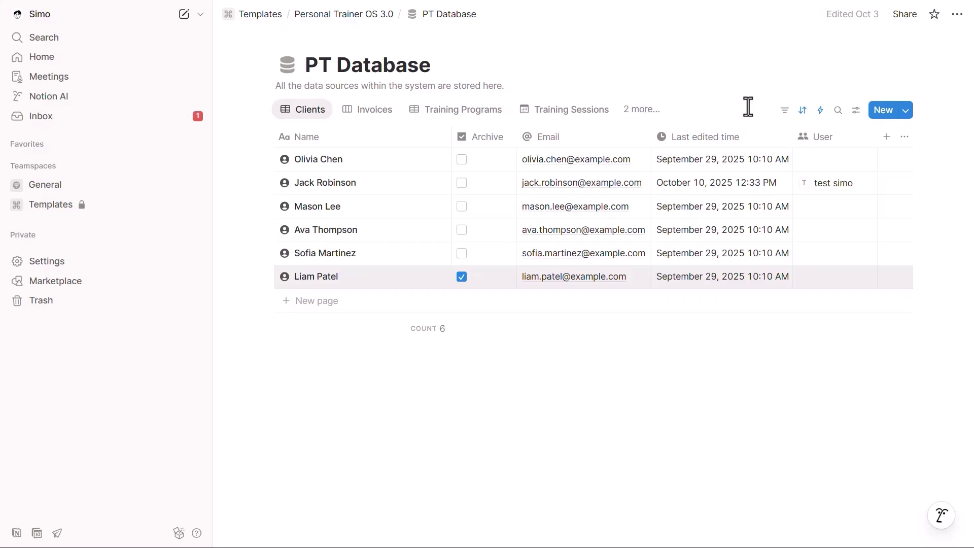
{"action": "left_click", "coordinate": [90, 261]}
{"action": "left_click", "coordinate": [187, 199]}
{"action": "left_click", "coordinate": [455, 81]}
{"action": "left_click", "coordinate": [733, 247]}
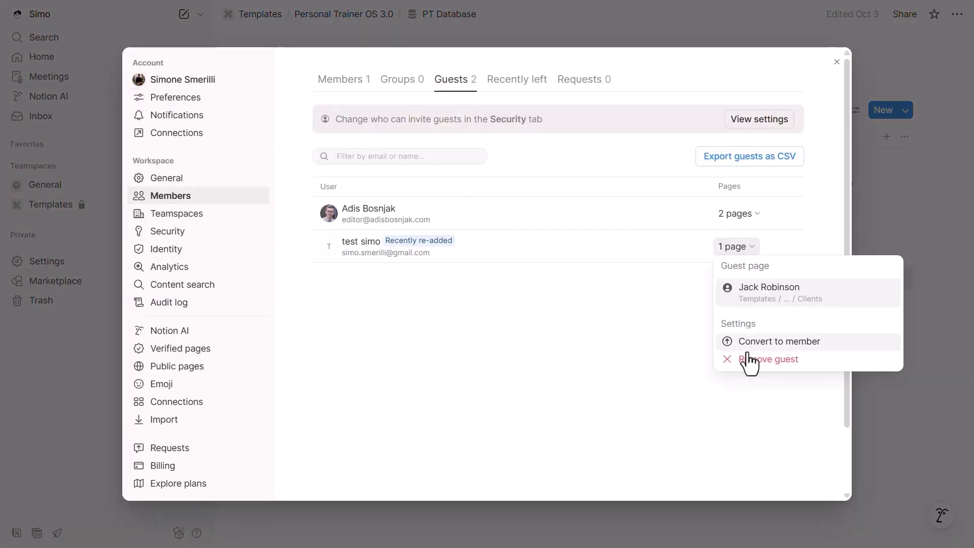
{"action": "left_click", "coordinate": [549, 336]}
{"action": "left_click", "coordinate": [837, 62]}
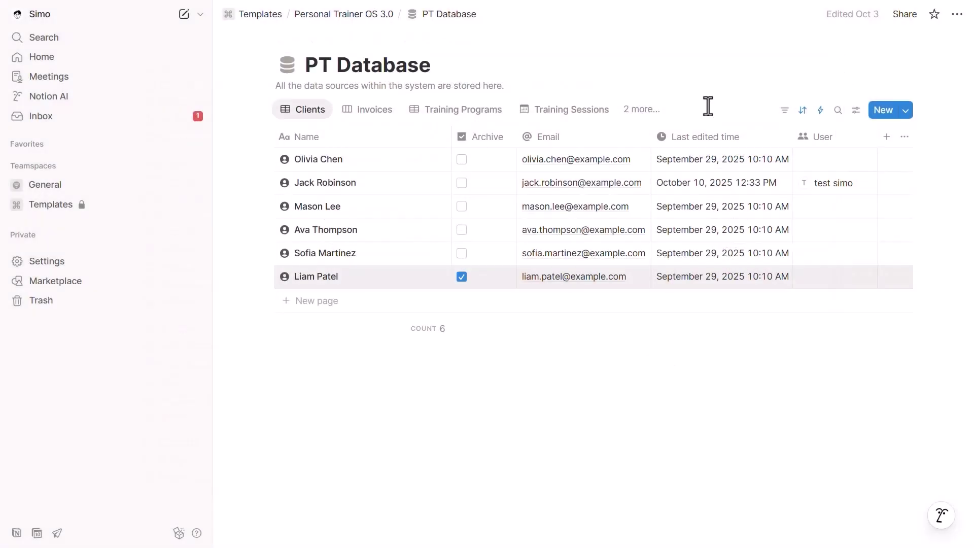
{"action": "key", "text": "ctrl+["}
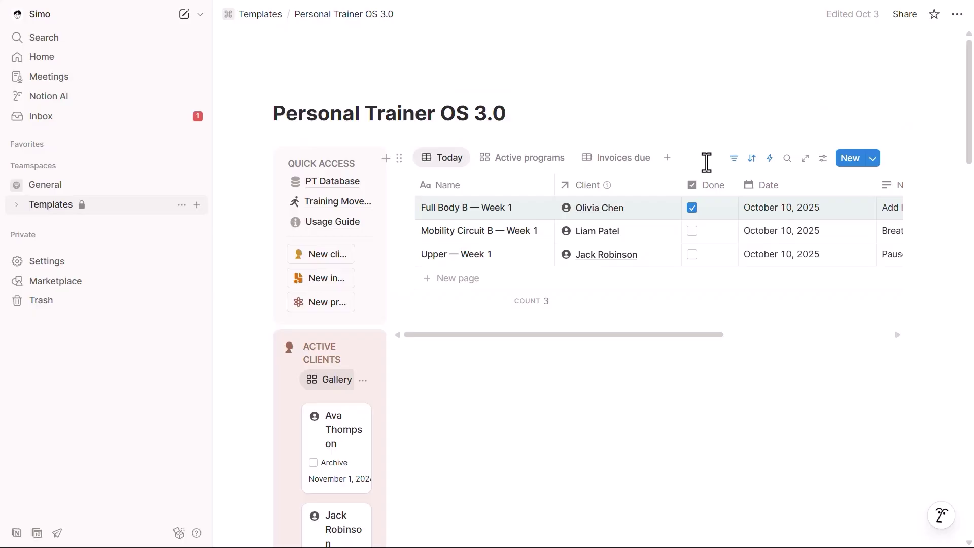
Collapse the sidebar, preview the Active programs and Invoices due views, and reach the Sessions calendar
{"action": "left_click", "coordinate": [163, 14]}
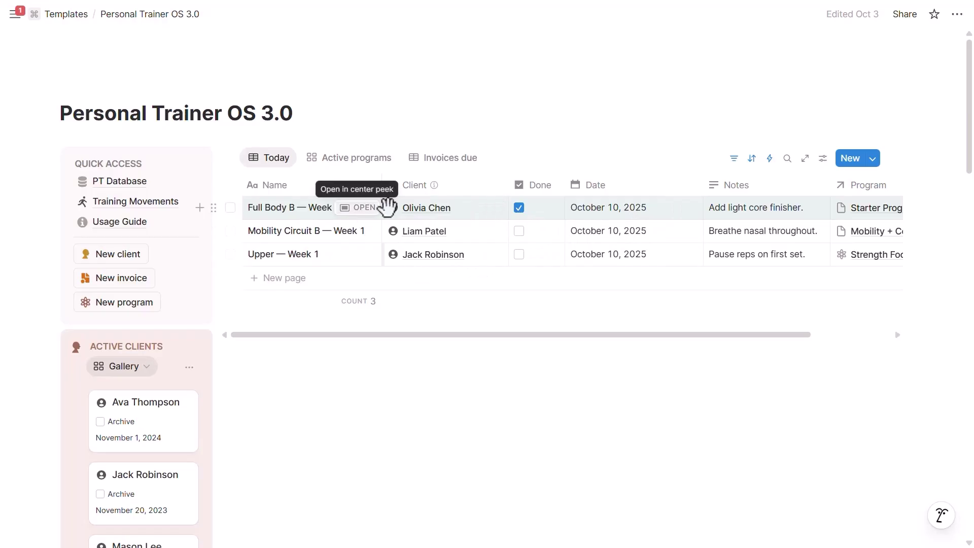
{"action": "left_click", "coordinate": [372, 161]}
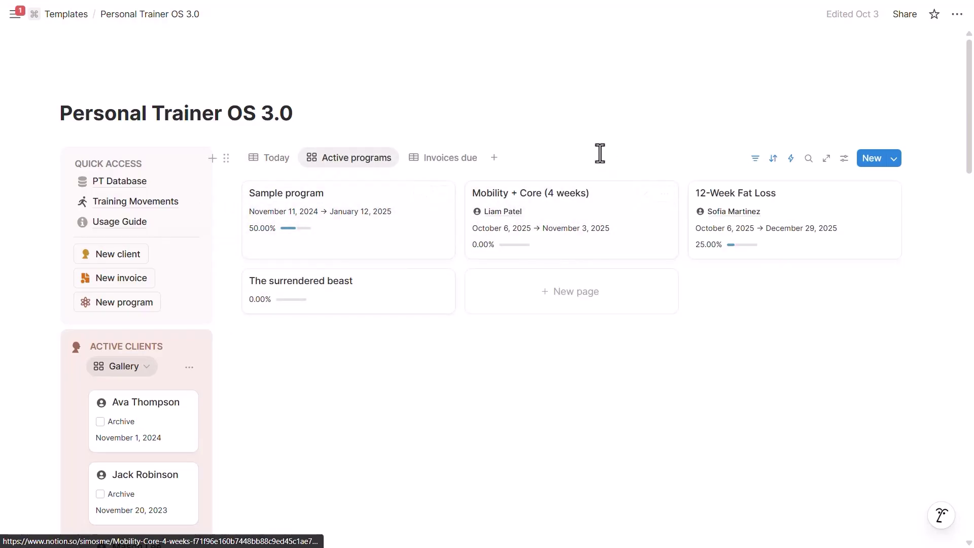
{"action": "left_click", "coordinate": [448, 157]}
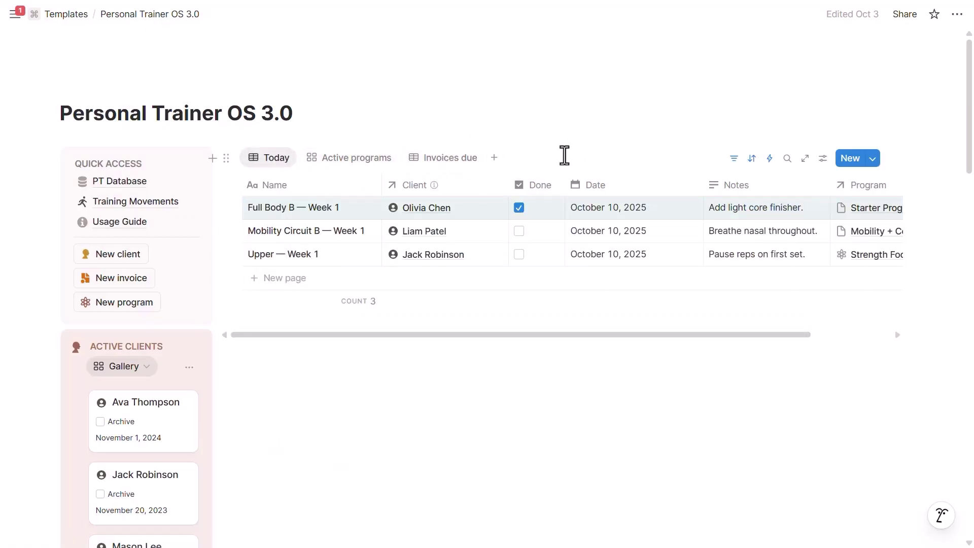
{"action": "scroll", "coordinate": [59, 191], "scroll_direction": "down", "scroll_amount": 4}
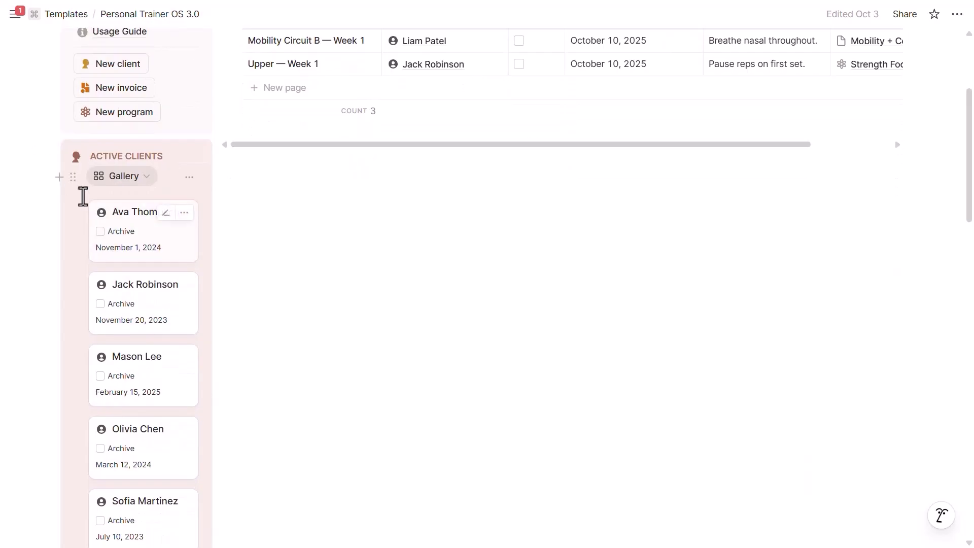
{"action": "scroll", "coordinate": [213, 219], "scroll_direction": "up", "scroll_amount": 3}
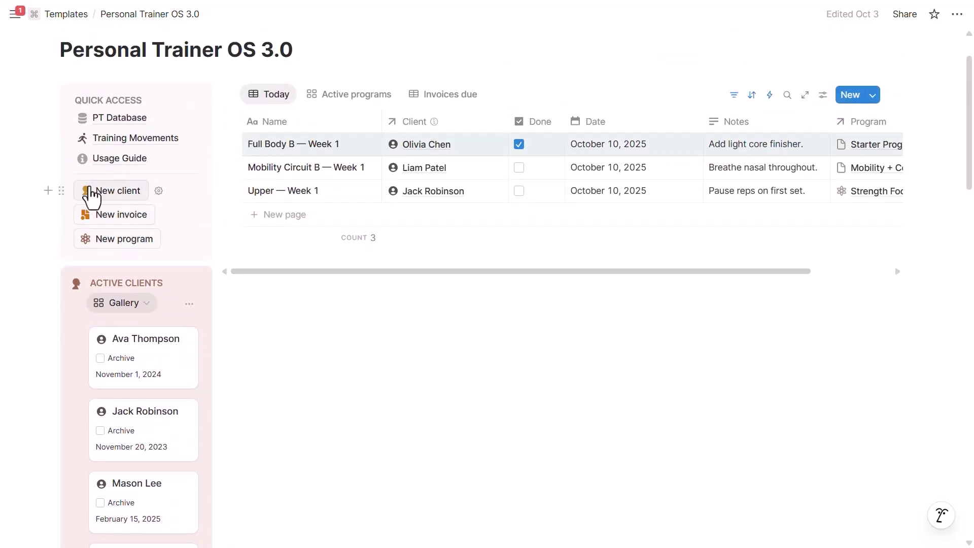
{"action": "scroll", "coordinate": [446, 268], "scroll_direction": "down", "scroll_amount": 10}
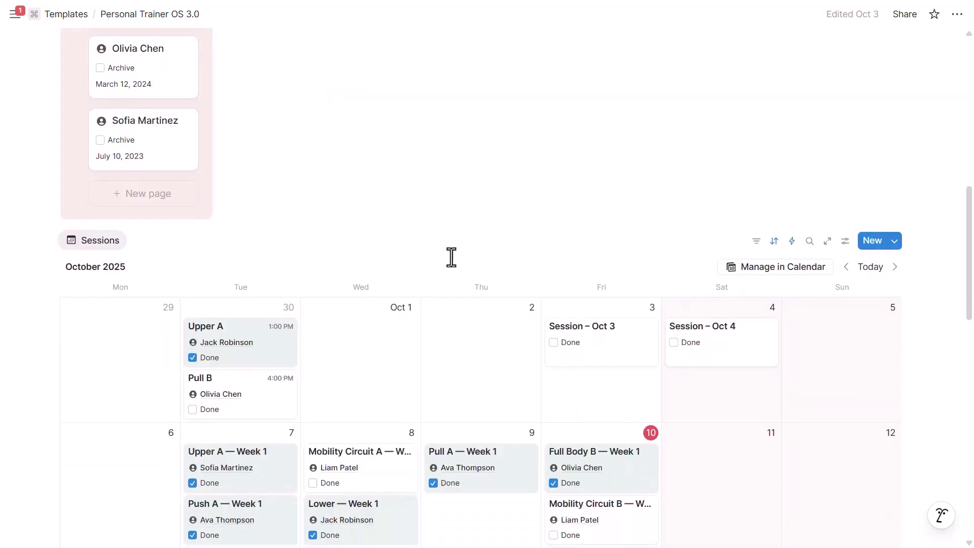
{"action": "scroll", "coordinate": [453, 264], "scroll_direction": "down", "scroll_amount": 4}
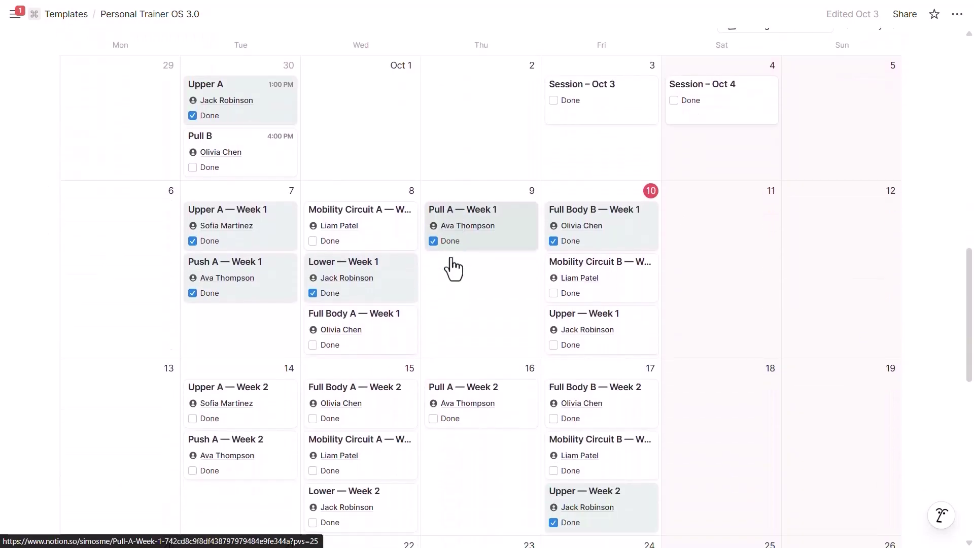
{"action": "left_click_drag", "start_coordinate": [639, 223], "coordinate": [601, 223]}
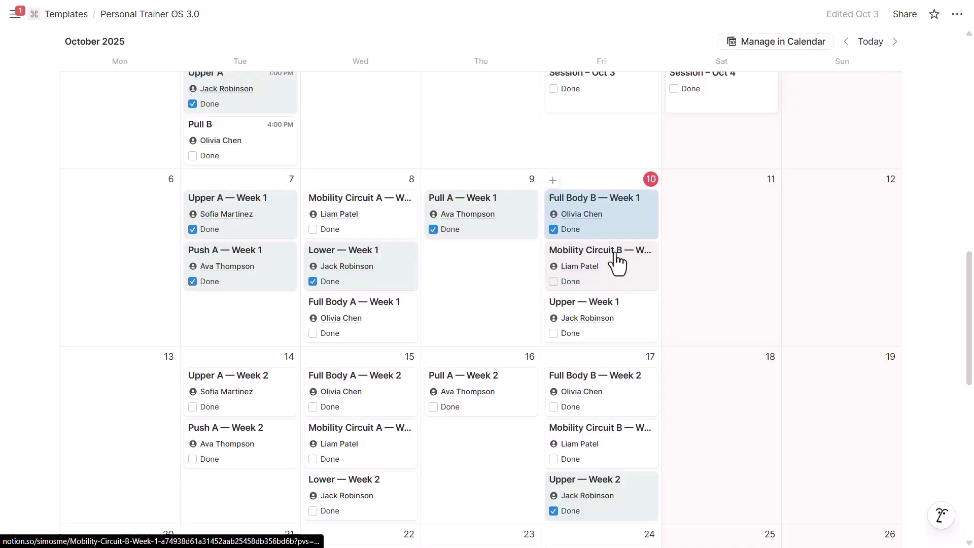
{"action": "left_click", "coordinate": [617, 263]}
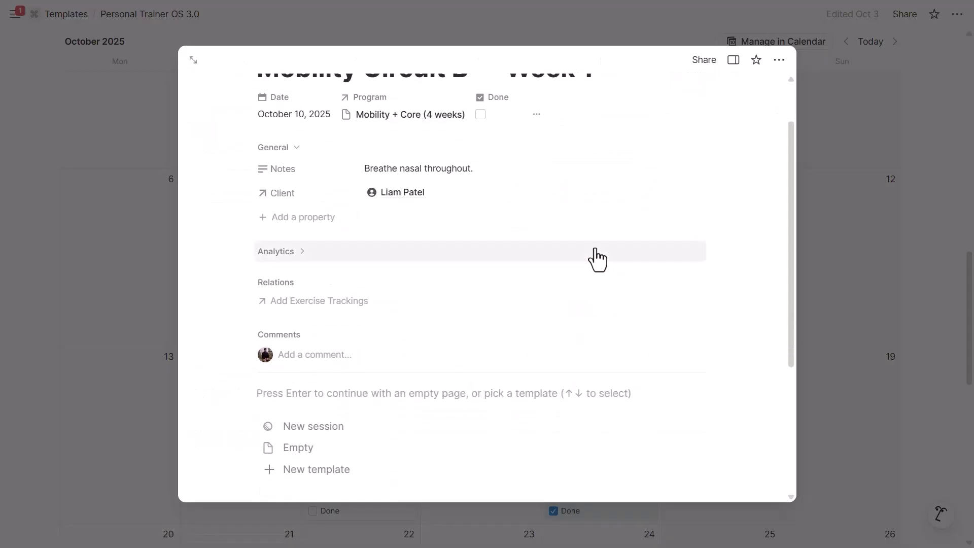
{"action": "left_click", "coordinate": [363, 354]}
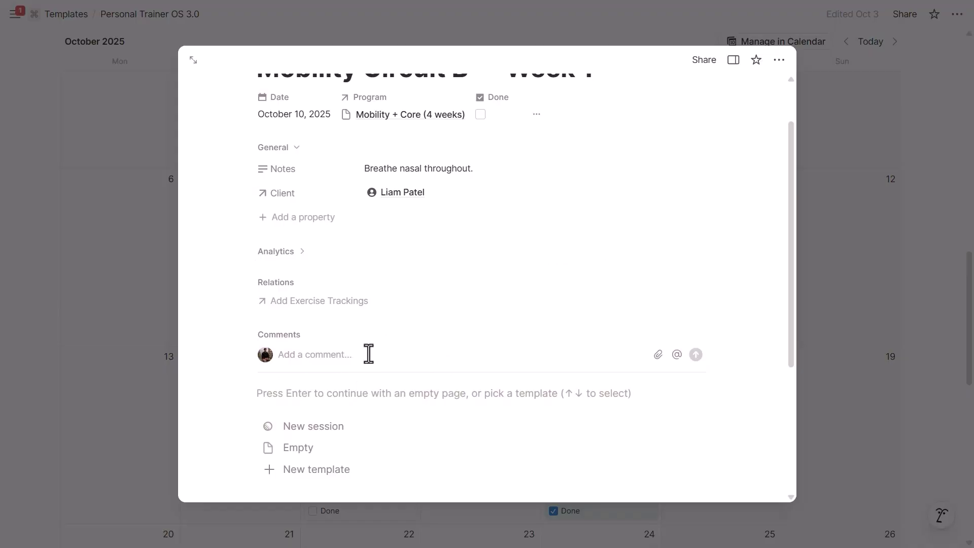
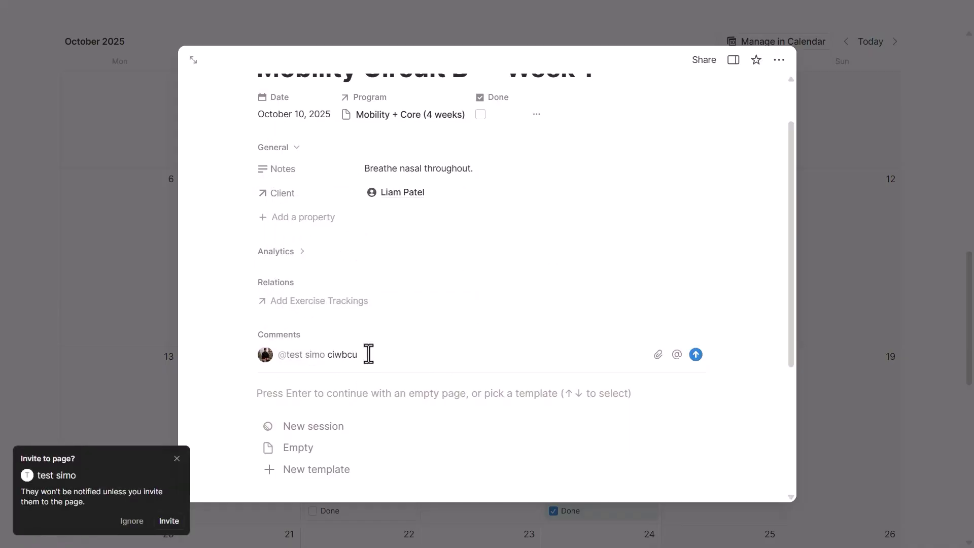